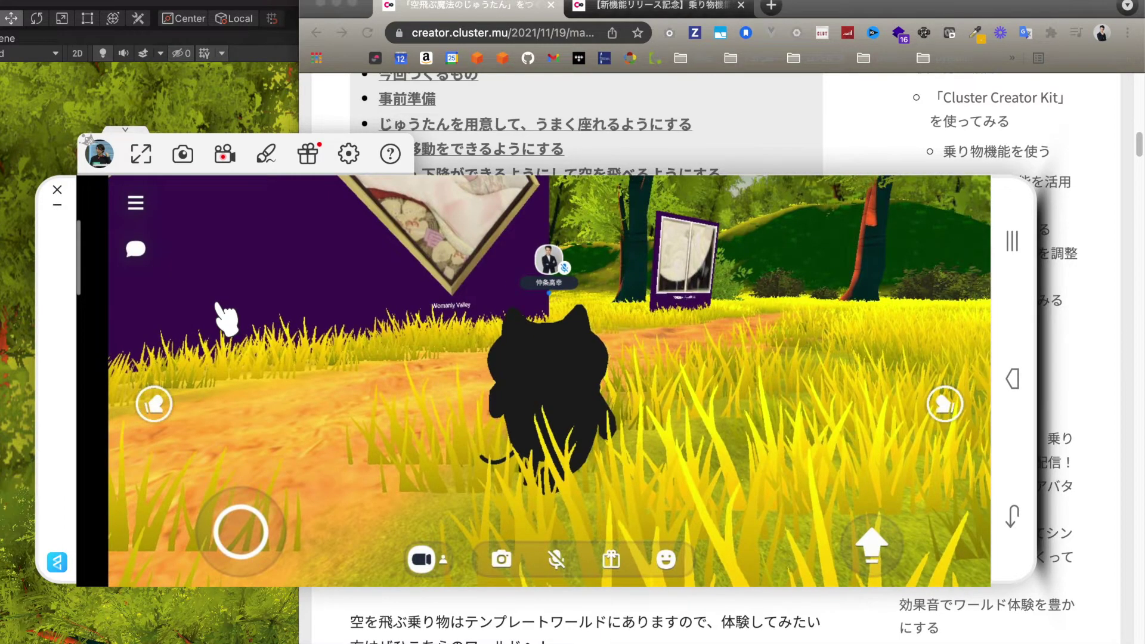
- Switch to Unity and examine the grassy forest world's paths and framed picture panels
key("super+Tab")
key("super+Tab")
key("super+Tab")
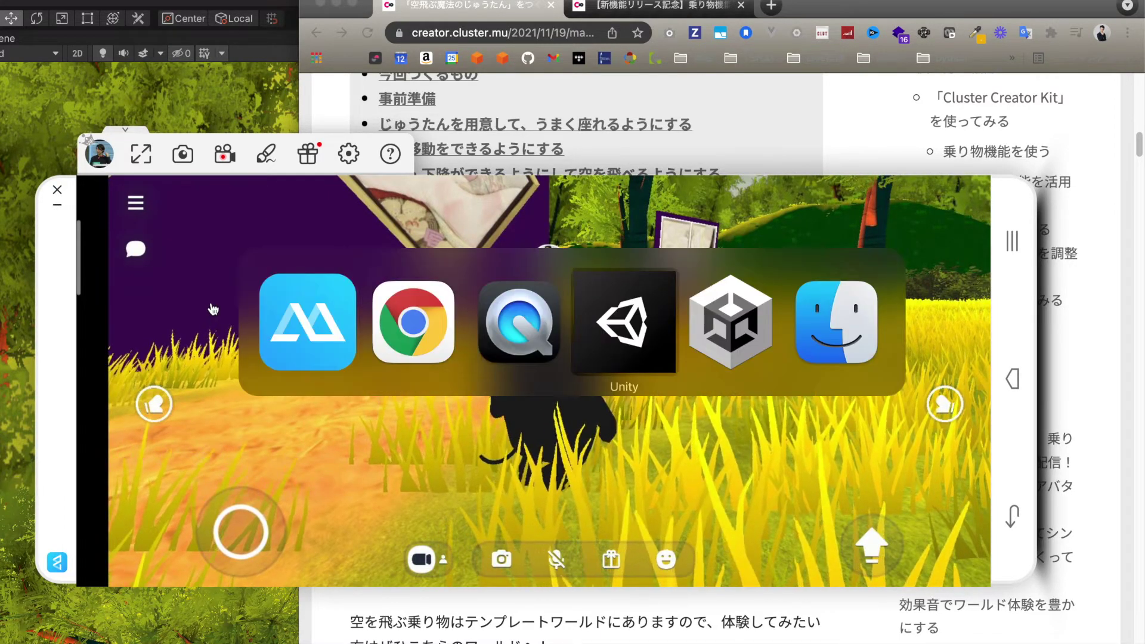
scroll(494, 294, "up", 6)
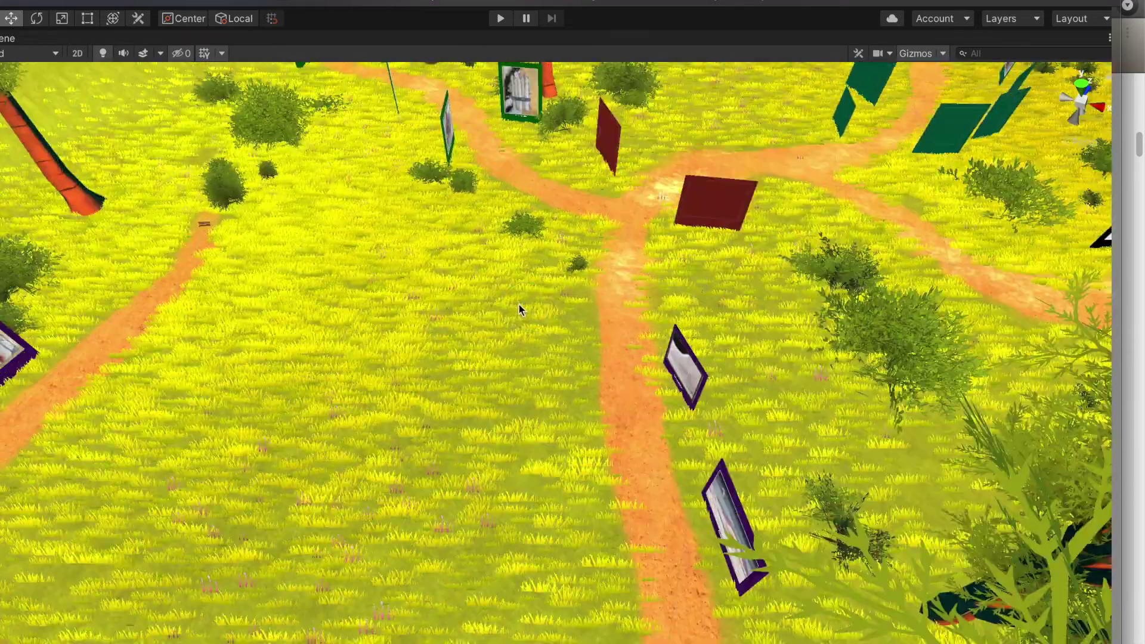
right_click_drag(578, 285, 619, 266)
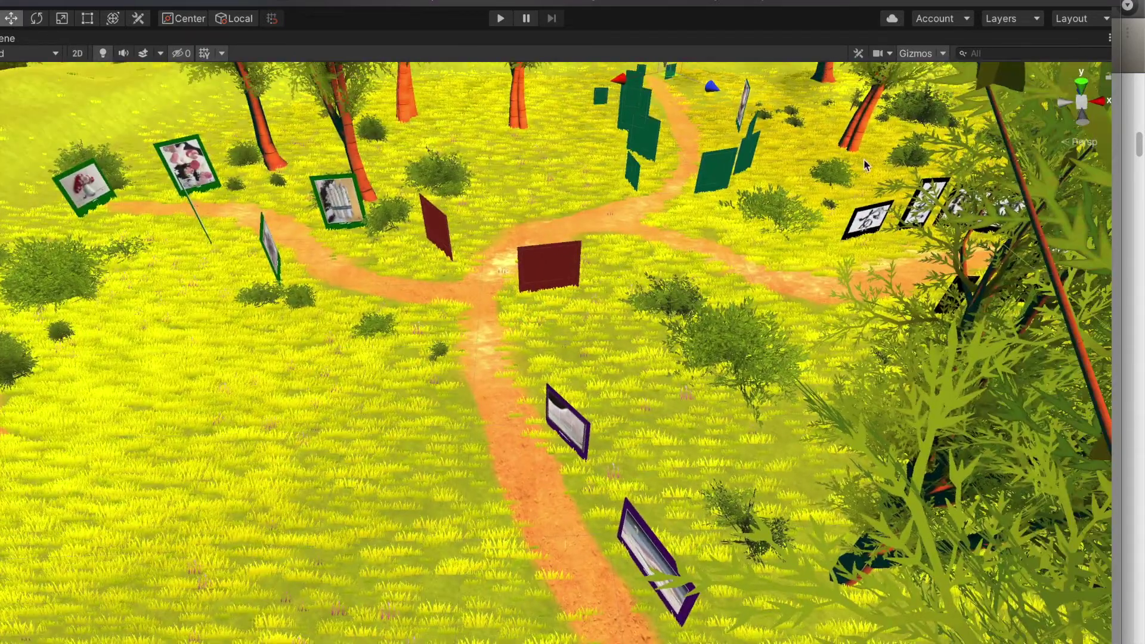
scroll(513, 293, "down", 3)
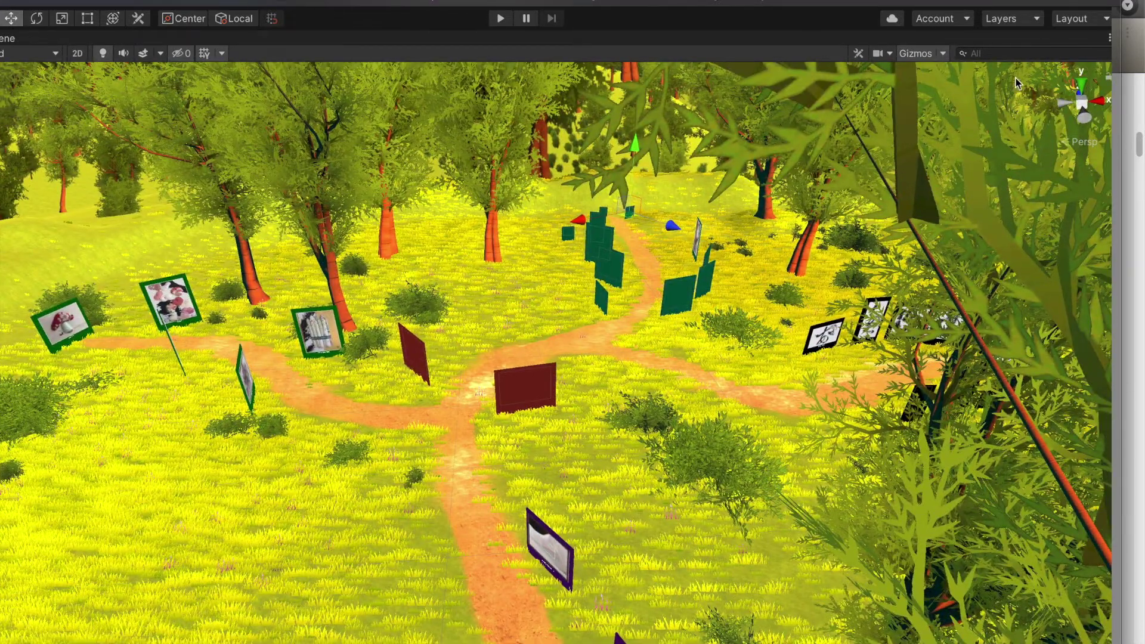
- Switch to the magicCarpet Unity project, add a cube to the ScreenSample scene and show its properties in a wider Inspector
key("super+Tab")
key("super+Tab")
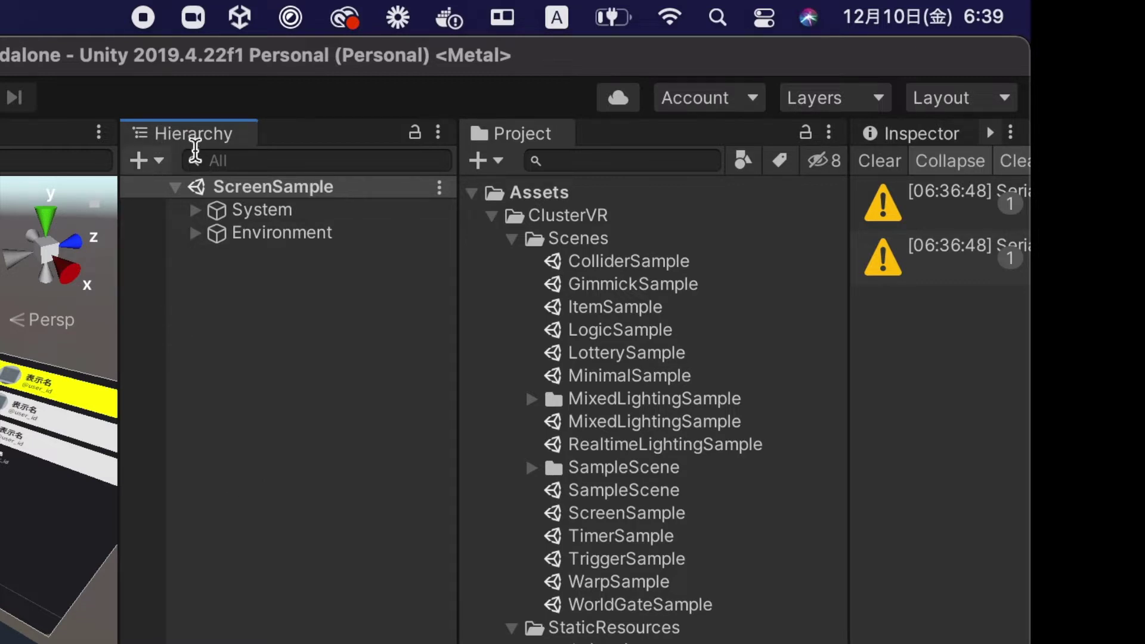
left_click(143, 162)
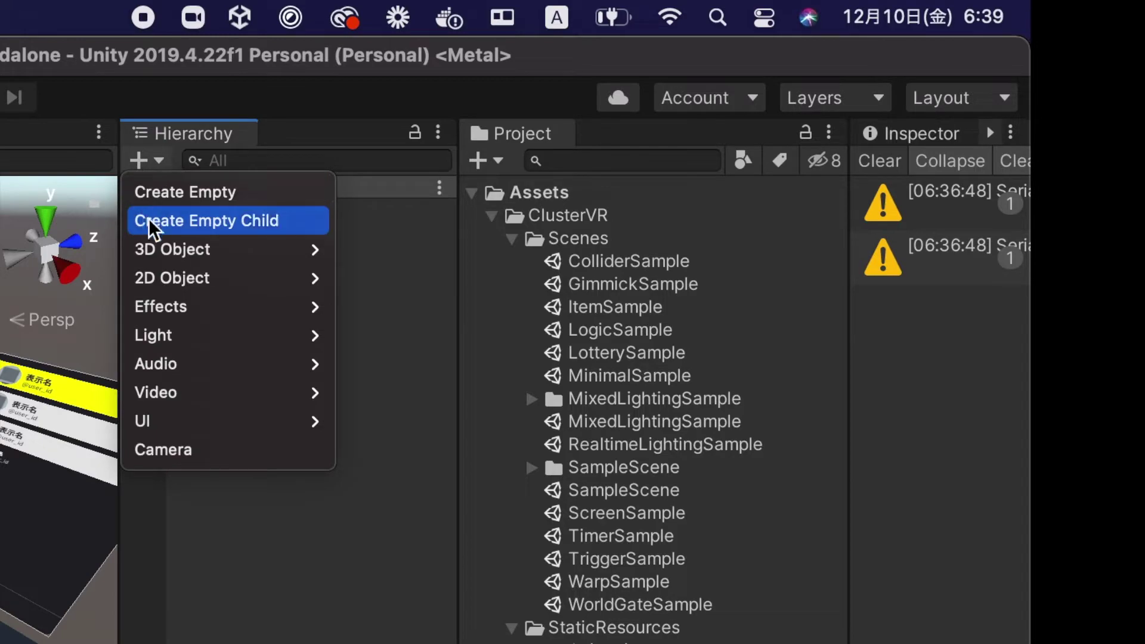
mouse_move(149, 252)
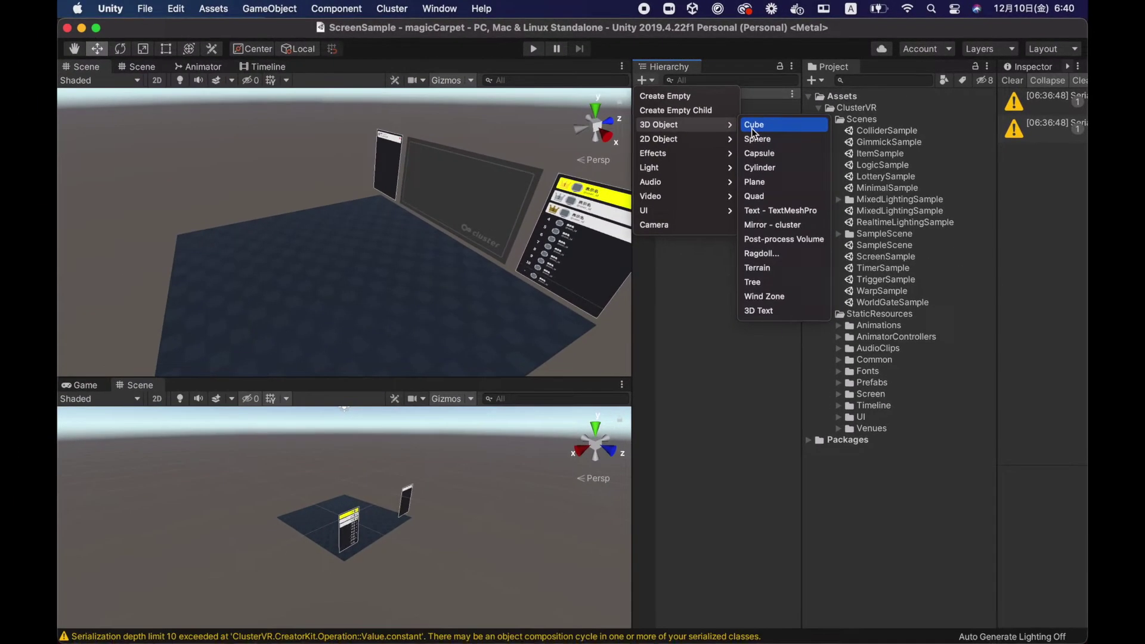
left_click(419, 233)
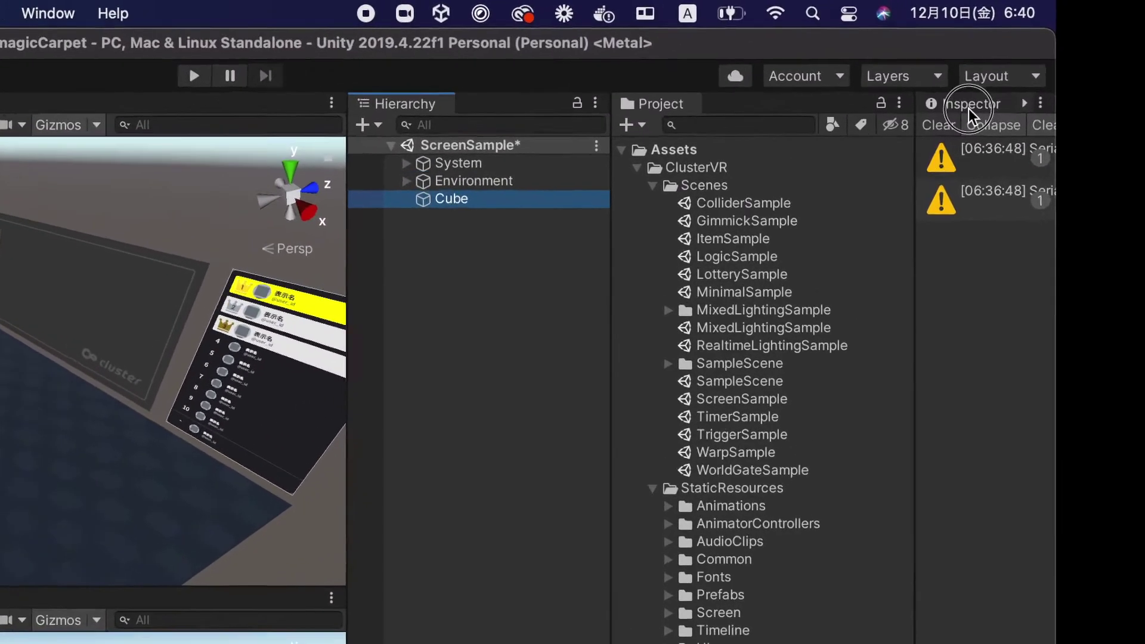
left_click(1029, 69)
left_click_drag(850, 210, 637, 222)
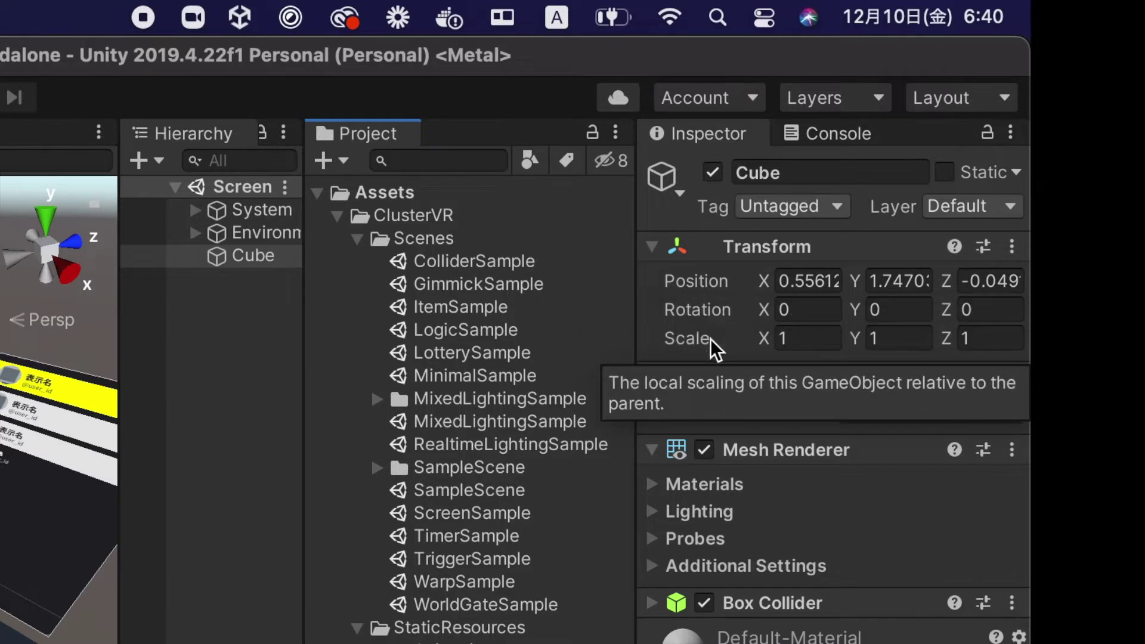
- Flatten the cube into a carpet shape by setting its scale to X 1.5 and Y 0.1
left_click(785, 339)
key("BackSpace")
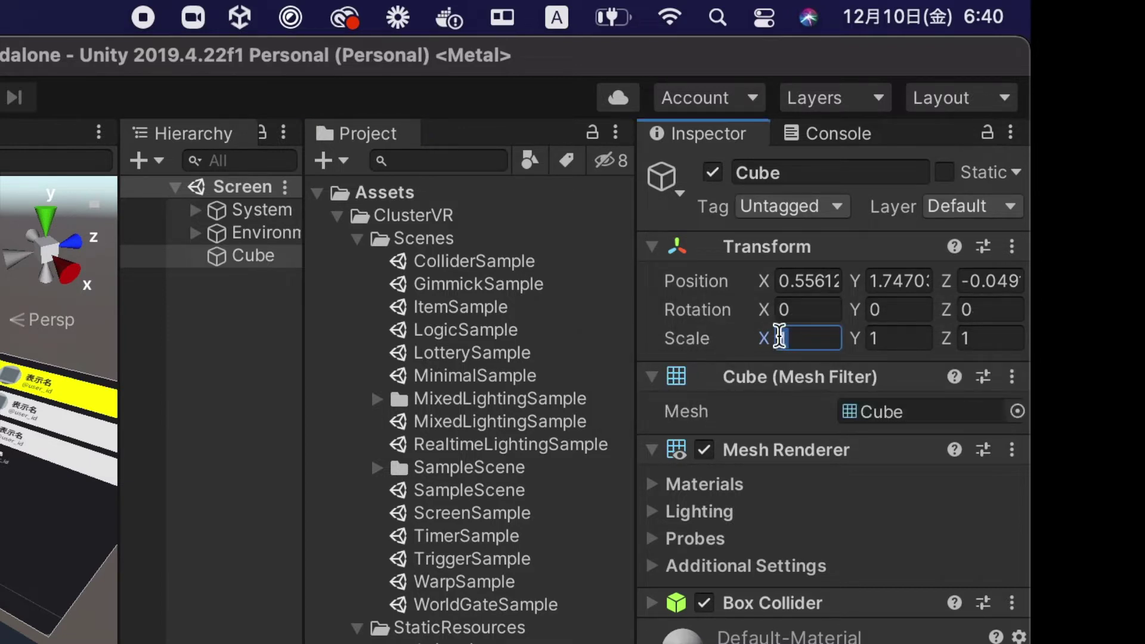
type("2")
type(".5")
left_click(882, 337)
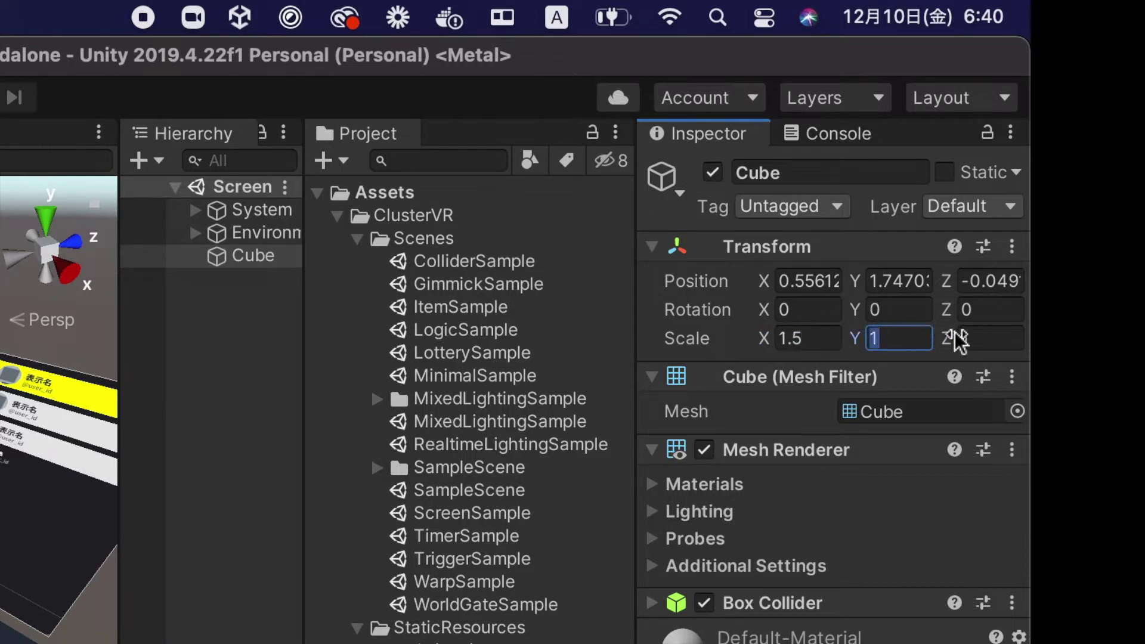
type("0/")
type(".1")
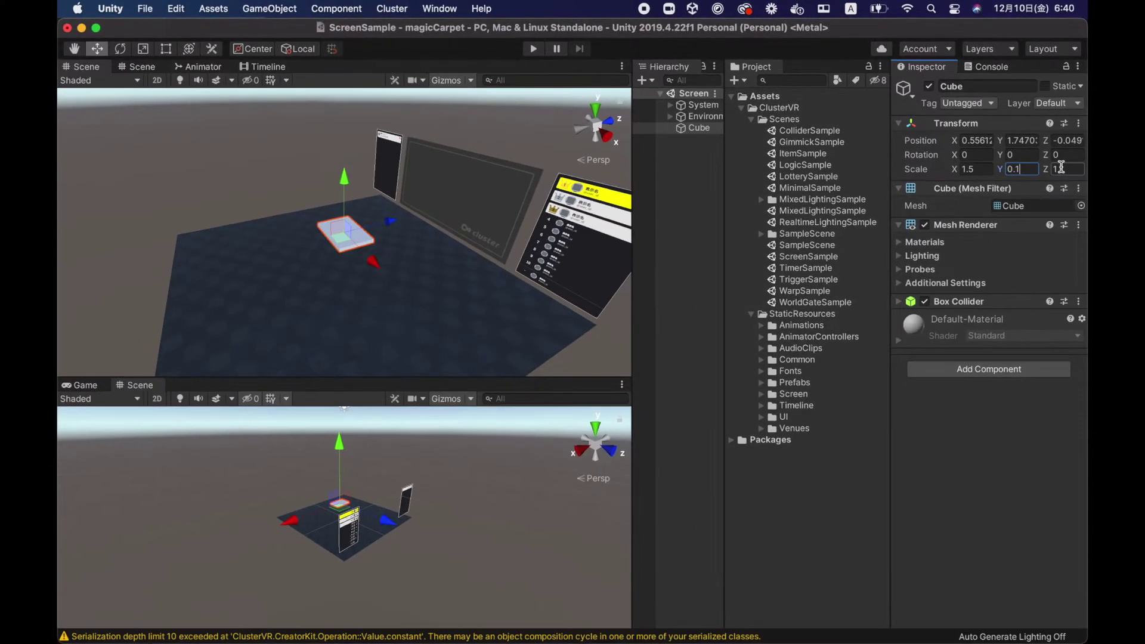
scroll(393, 272, "up", 6)
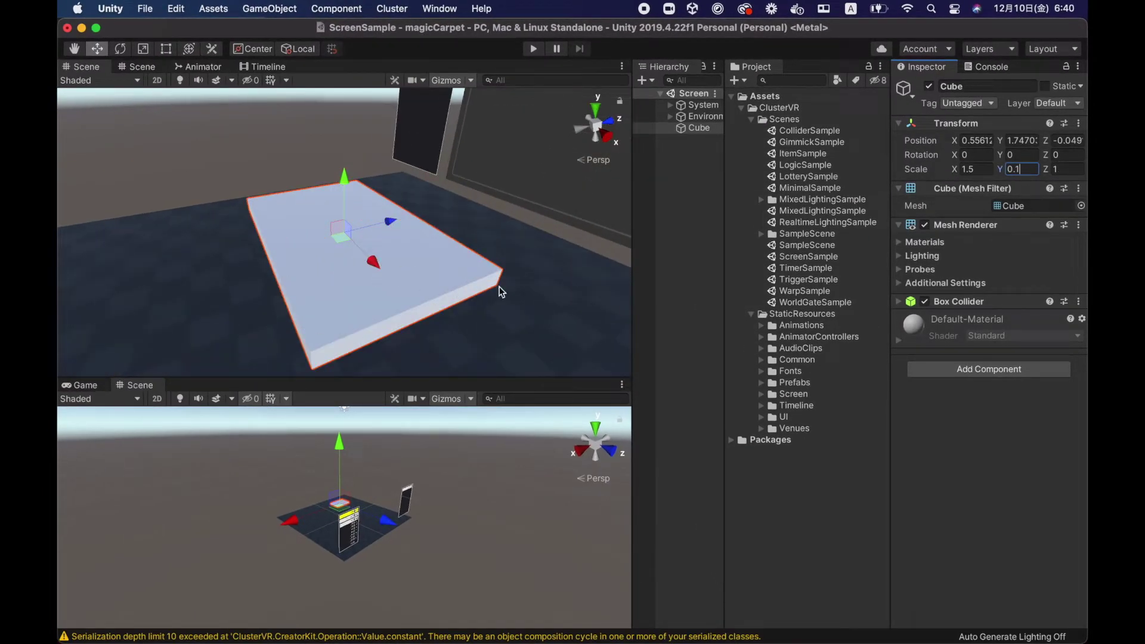
- Add the Ridable Item component to the cube
left_click(959, 425)
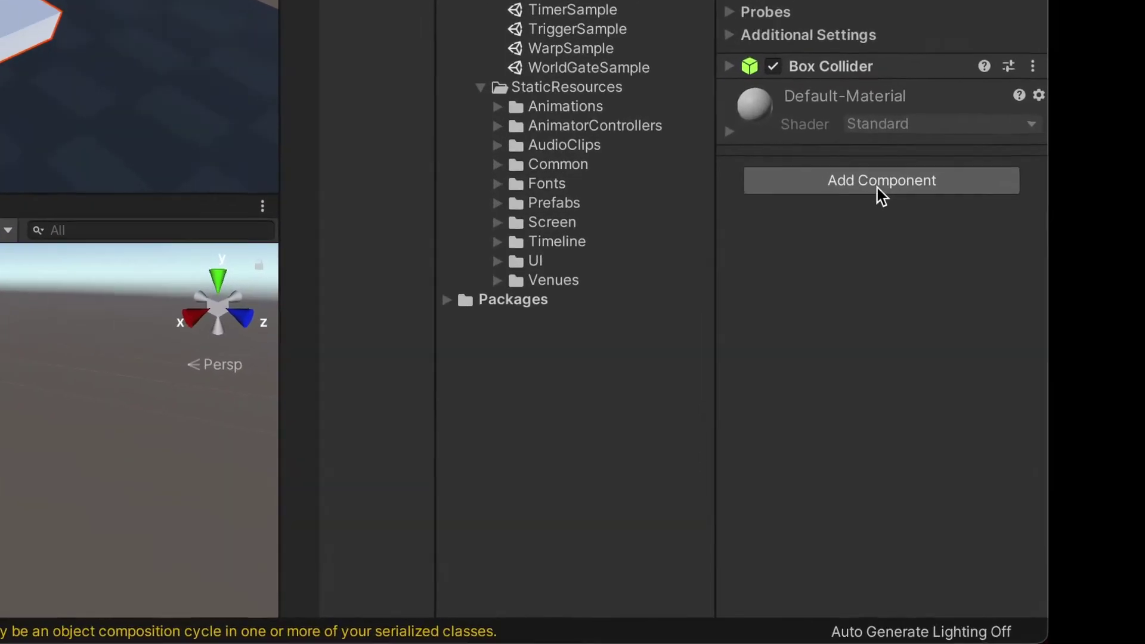
left_click(879, 188)
type("r")
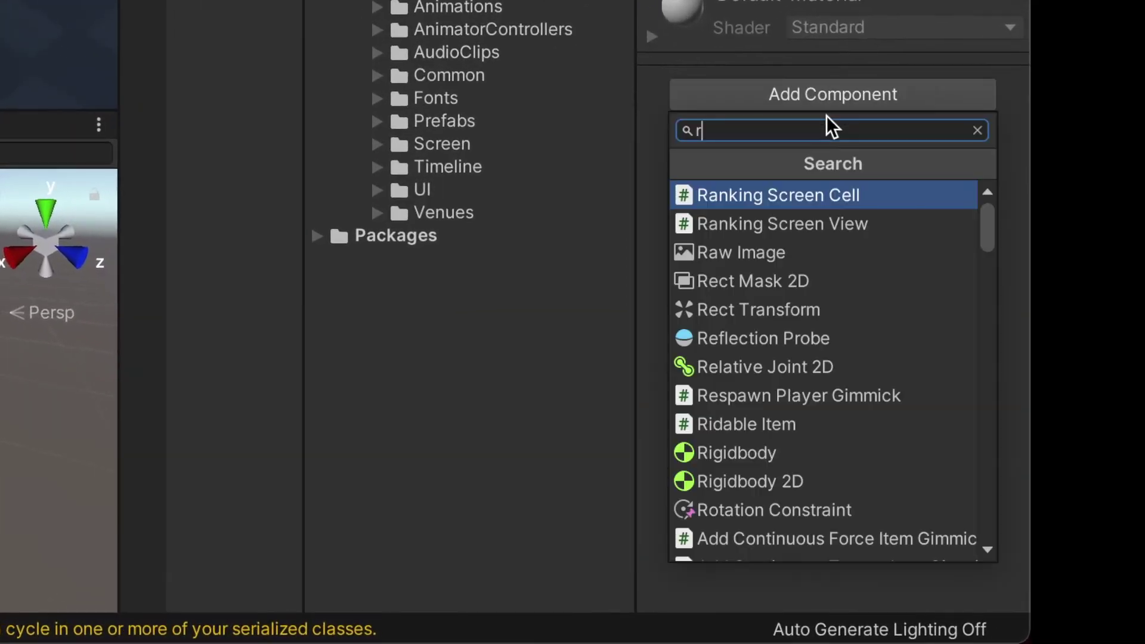
type("i")
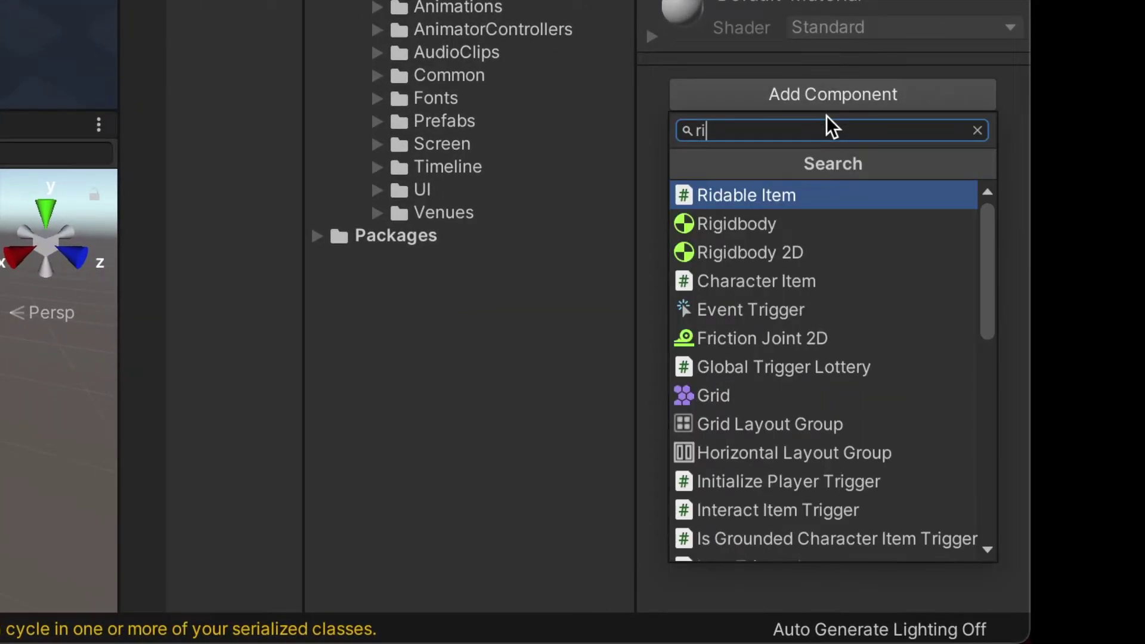
left_click(794, 195)
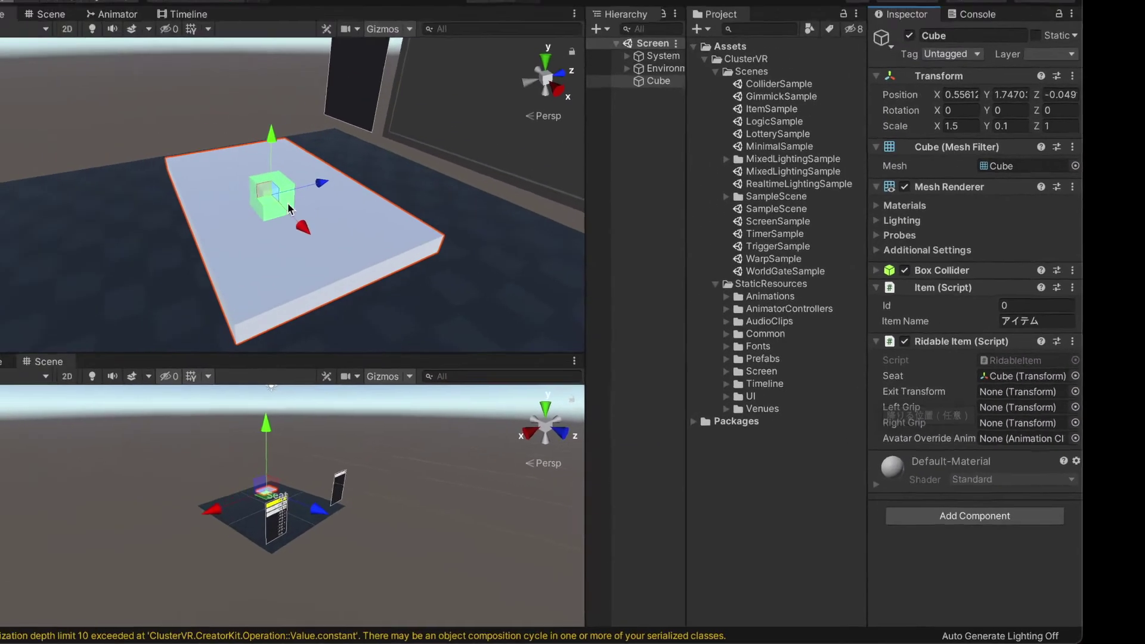
- Move the cube along its Z axis to a Z position of about 0.155
left_click_drag(320, 184, 352, 182)
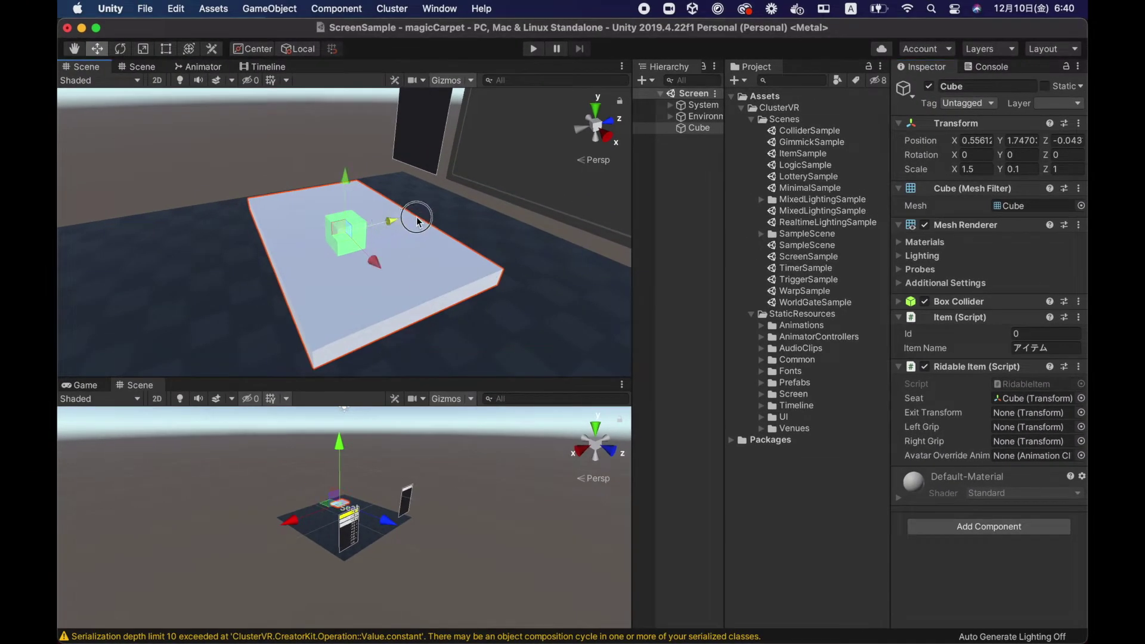
left_click_drag(416, 221, 425, 217)
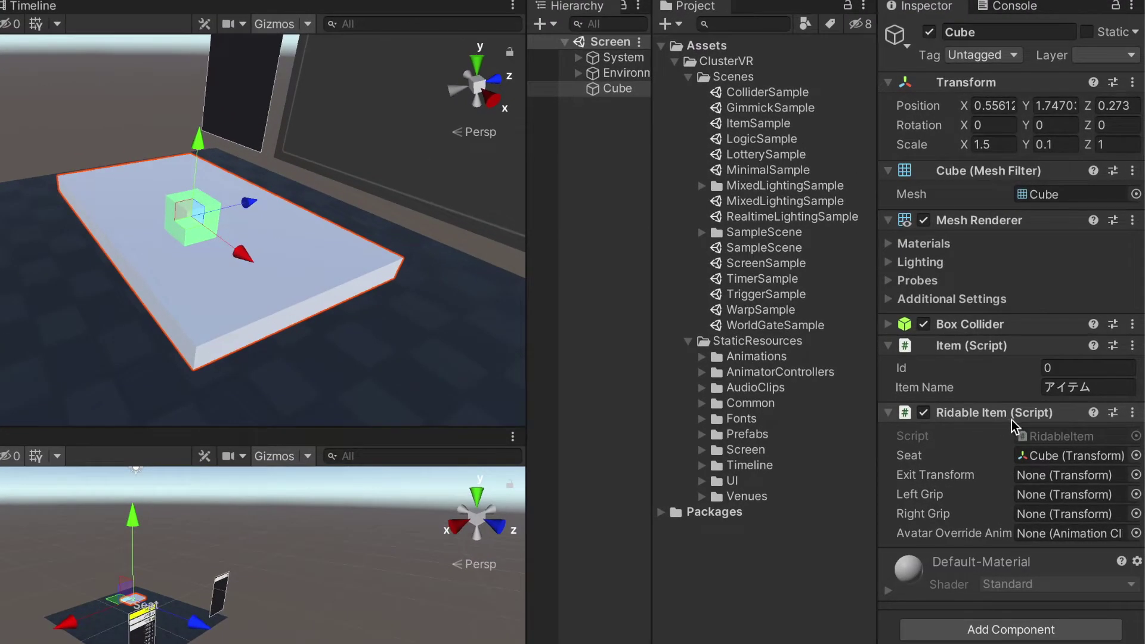
left_click(1008, 455)
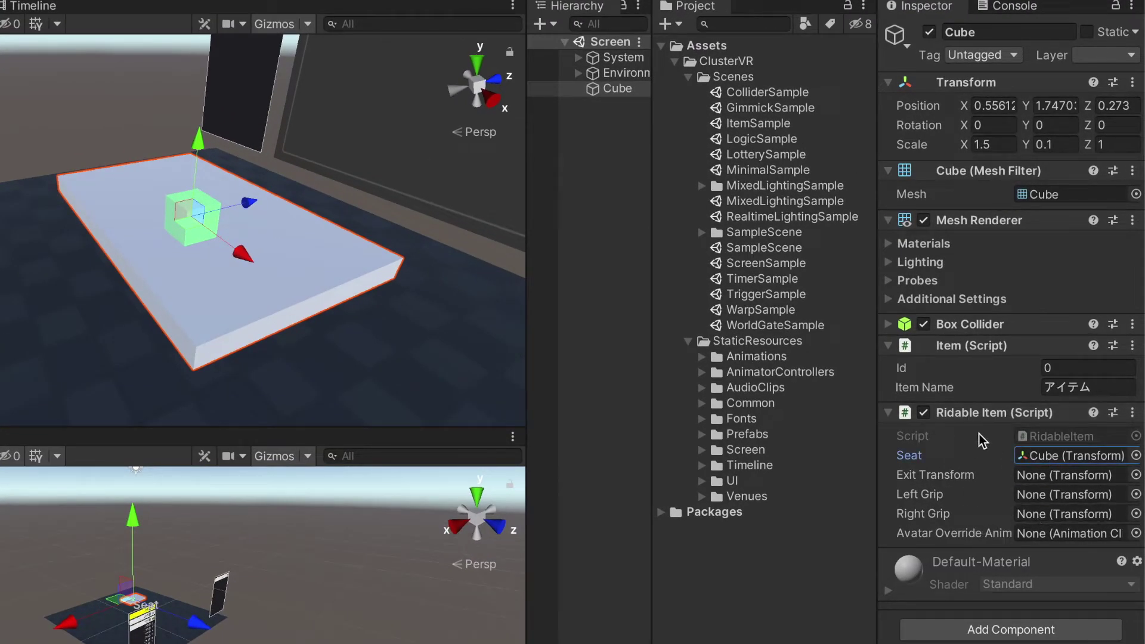
left_click_drag(253, 199, 224, 218)
- Create an empty object at the scene's root level and name it SitPosition
left_click(577, 133)
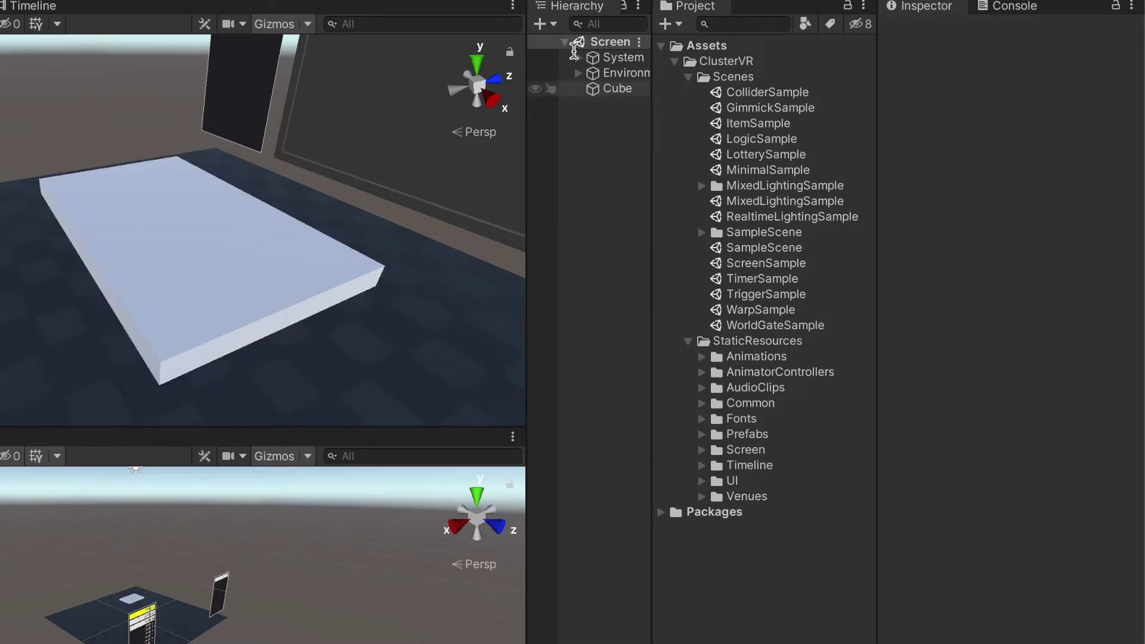
left_click(541, 25)
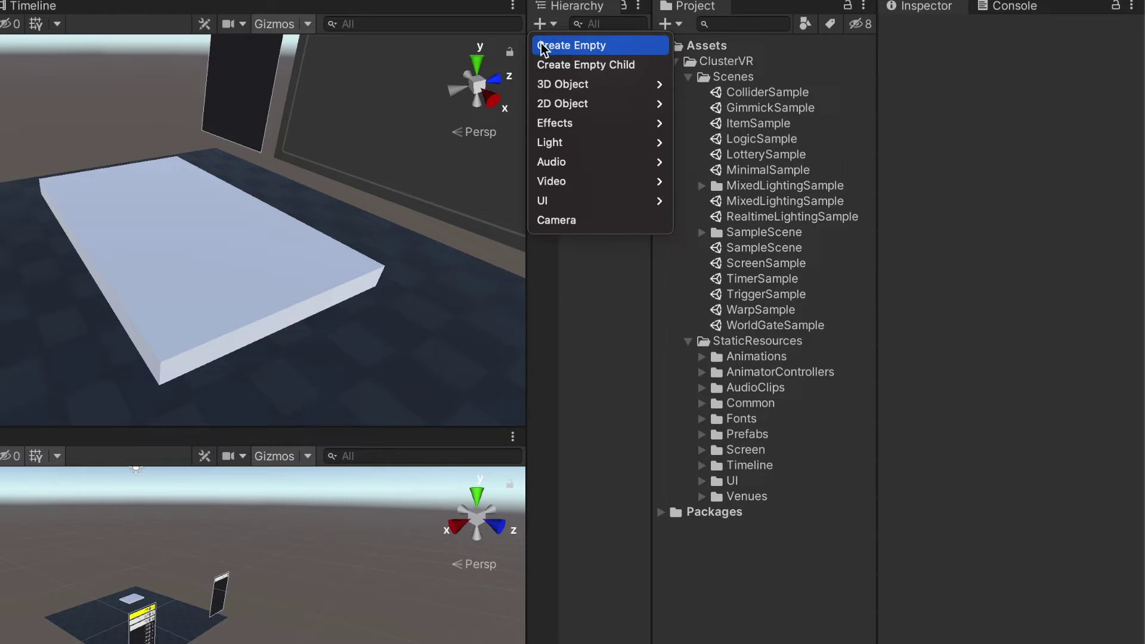
left_click(584, 46)
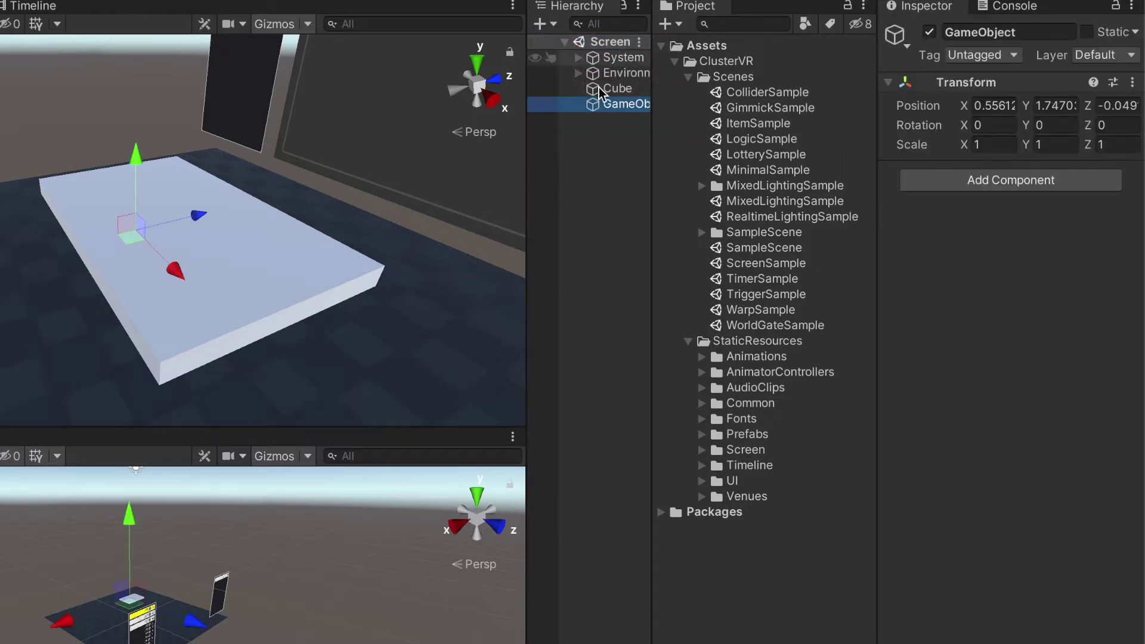
double_click(622, 105)
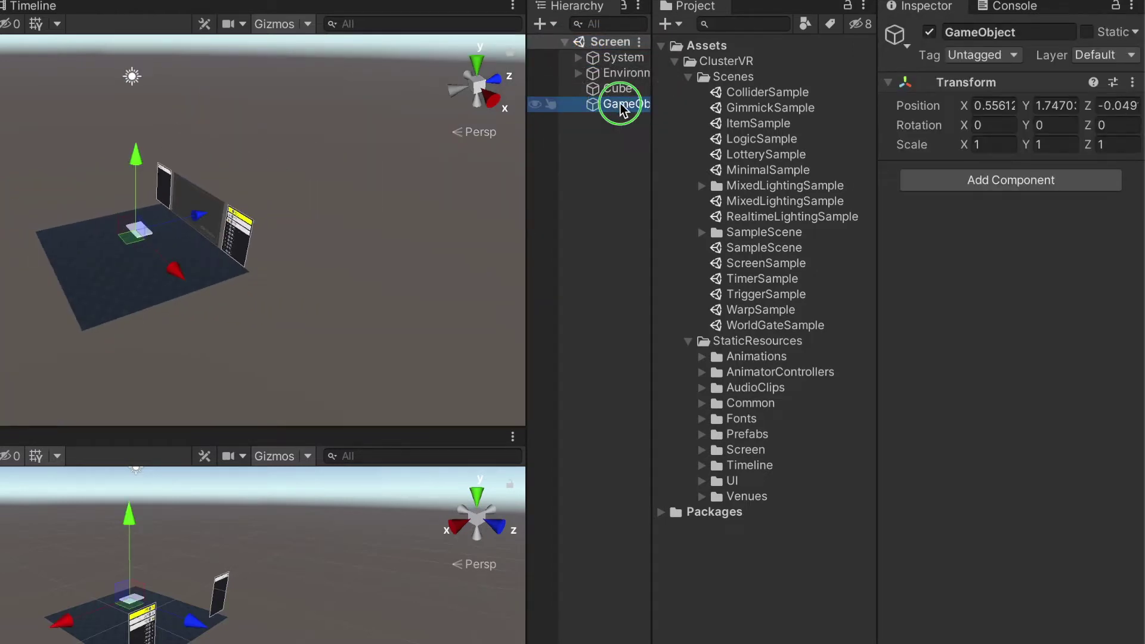
right_click(621, 105)
left_click(734, 167)
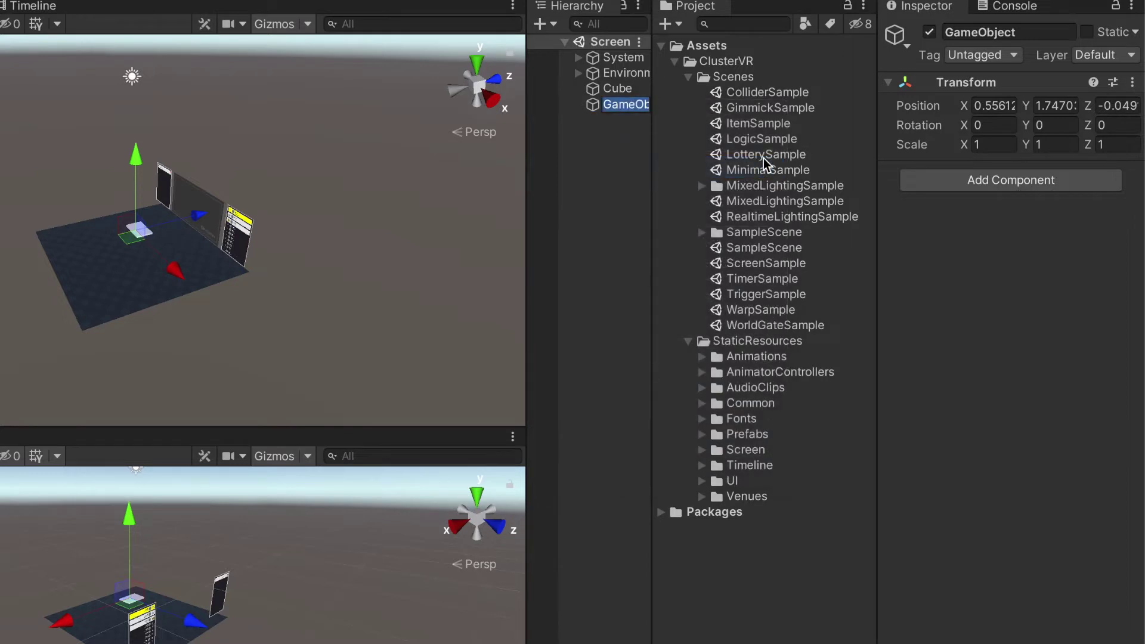
type("SitPosition")
key("Return")
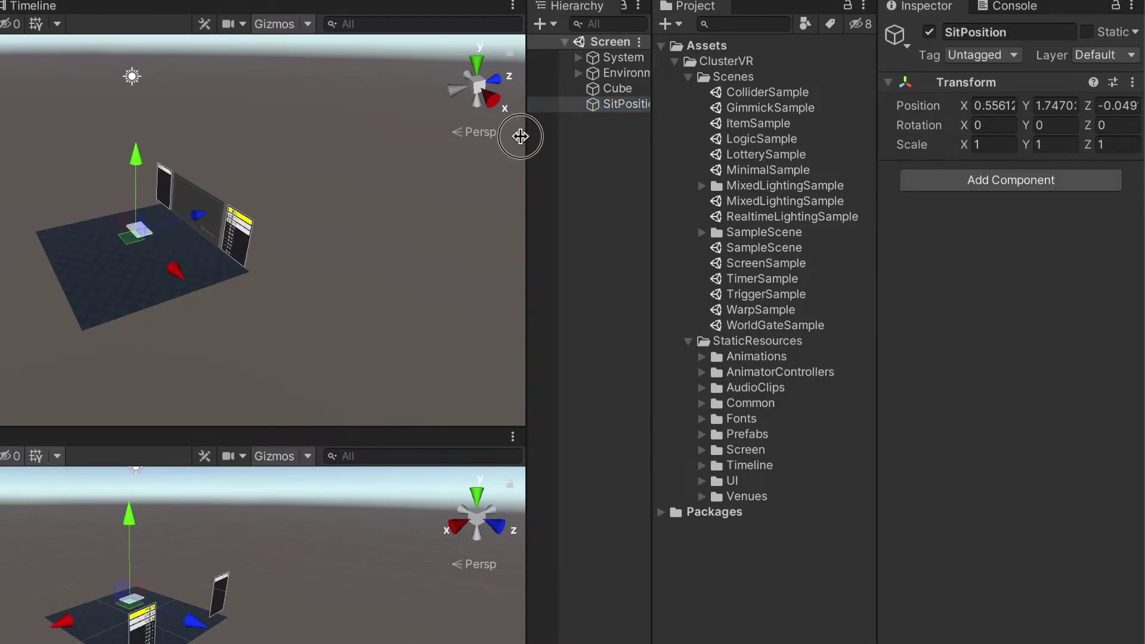
- Widen the Hierarchy and make SitPosition a child of the cube
left_click_drag(525, 135, 456, 142)
double_click(533, 90)
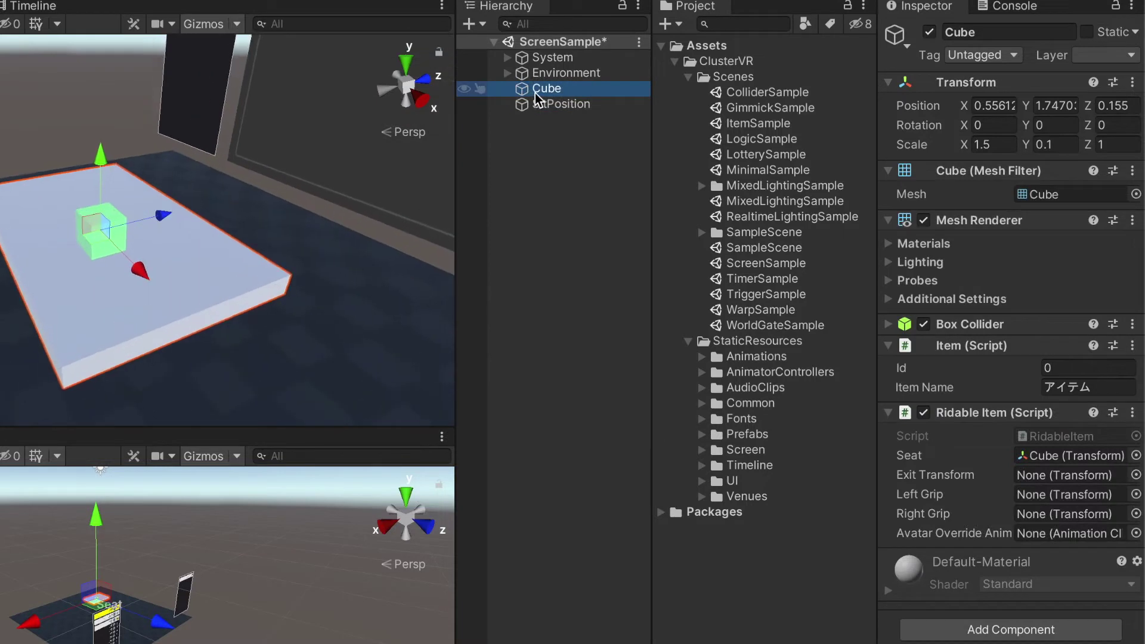
left_click(544, 105)
left_click_drag(544, 108, 543, 90)
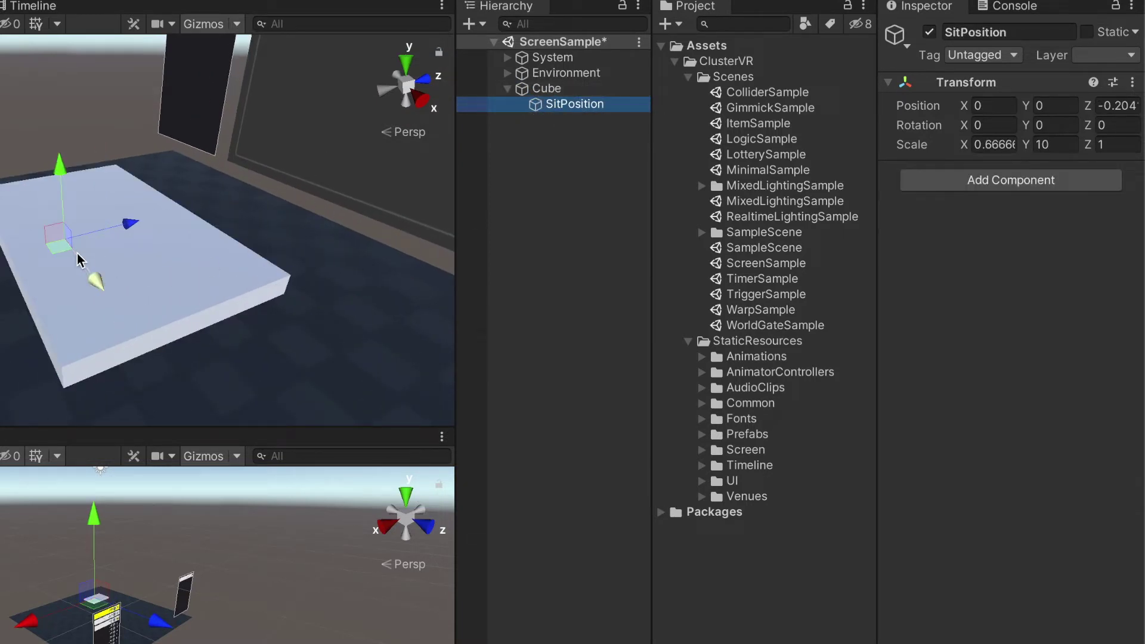
- Place SitPosition near the carpet's edge by setting its local Z position to 0.4
left_click(565, 92)
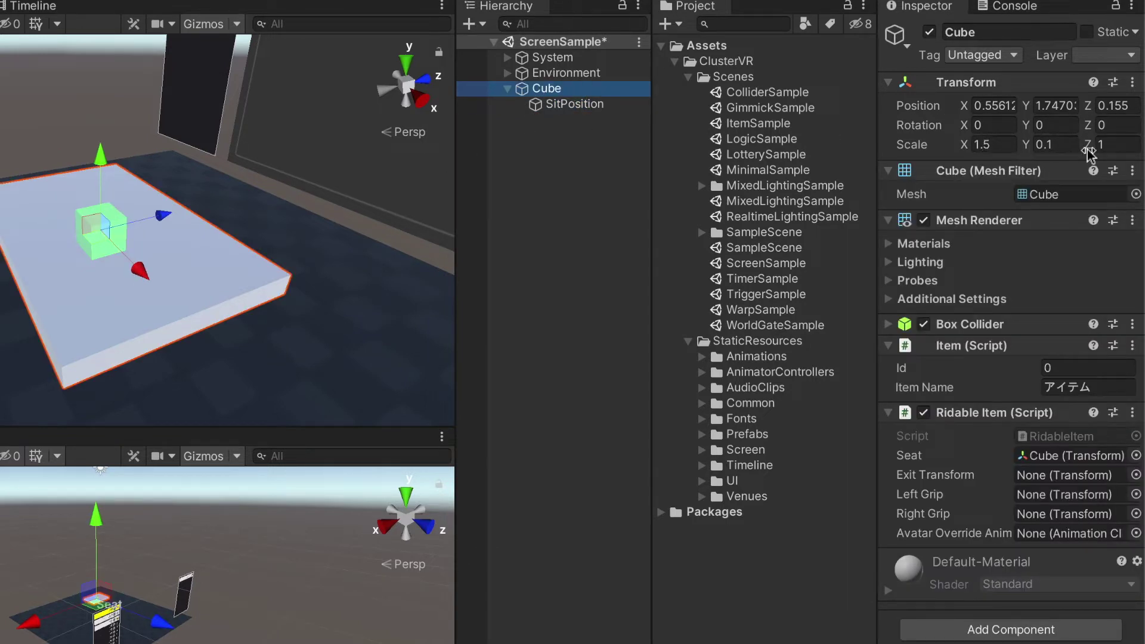
left_click(575, 107)
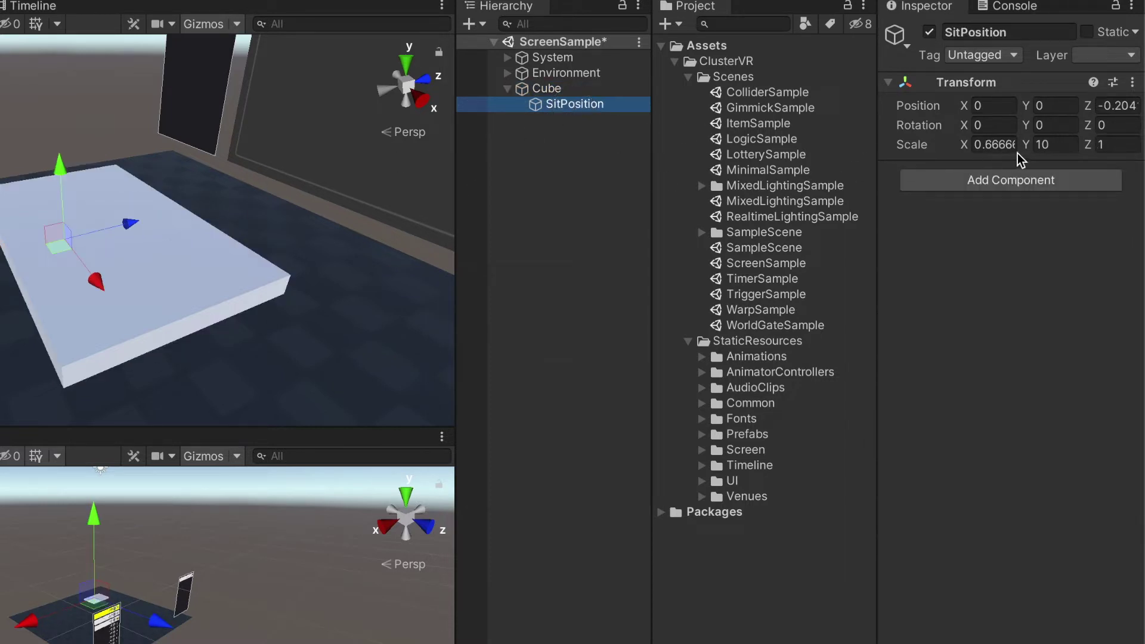
left_click_drag(149, 221, 225, 210)
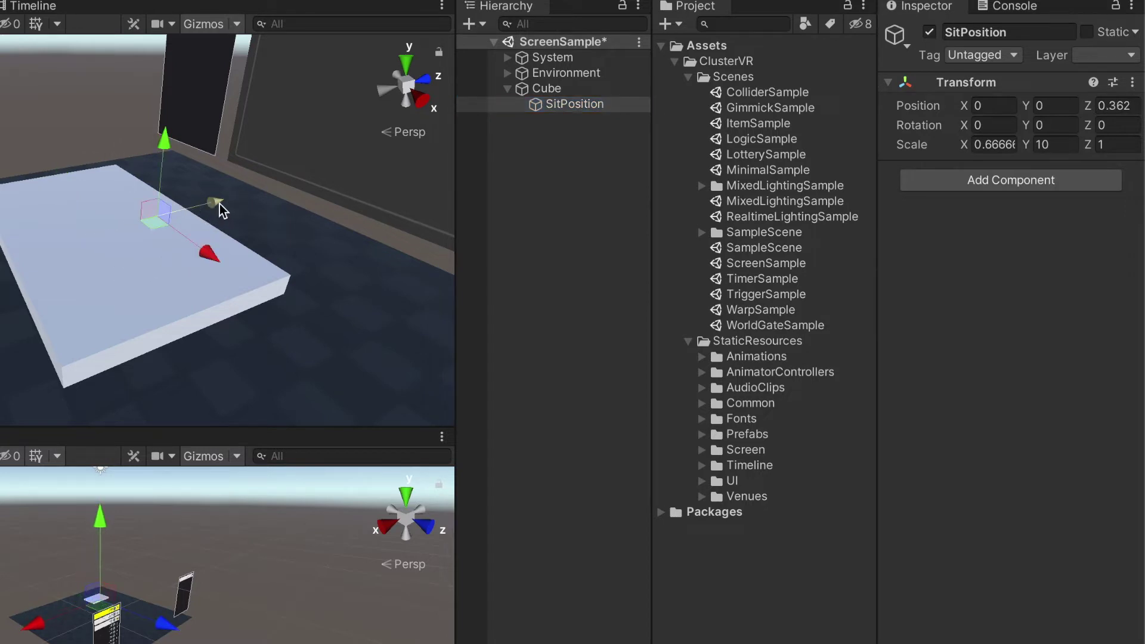
mouse_move(217, 197)
left_mouse_down()
mouse_move(198, 210)
mouse_move(235, 198)
left_mouse_up()
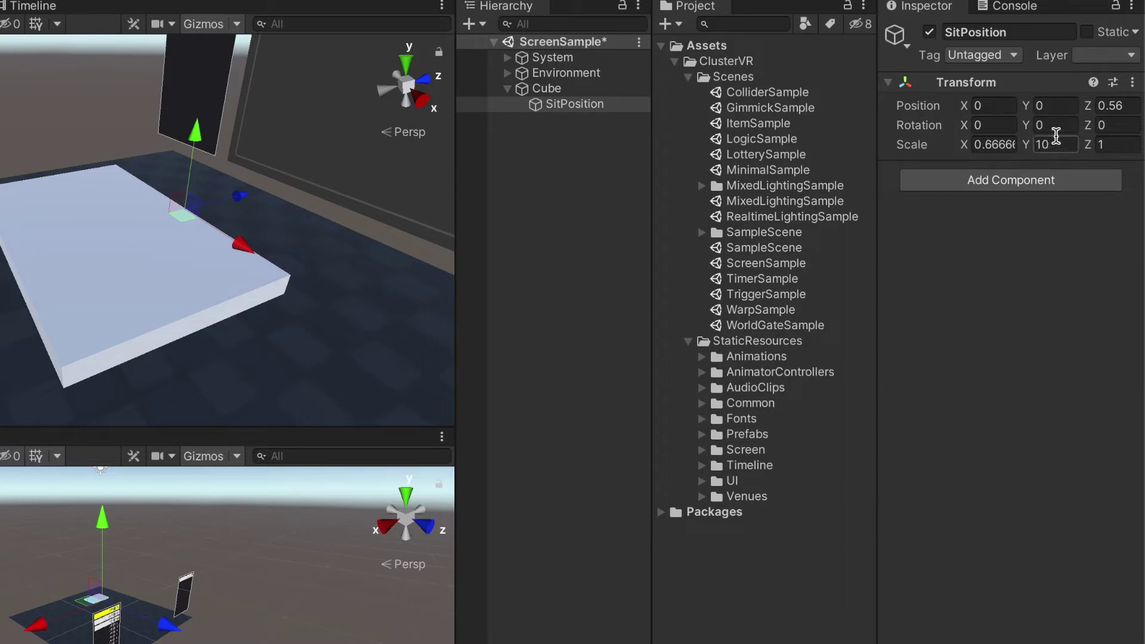
left_click(1121, 105)
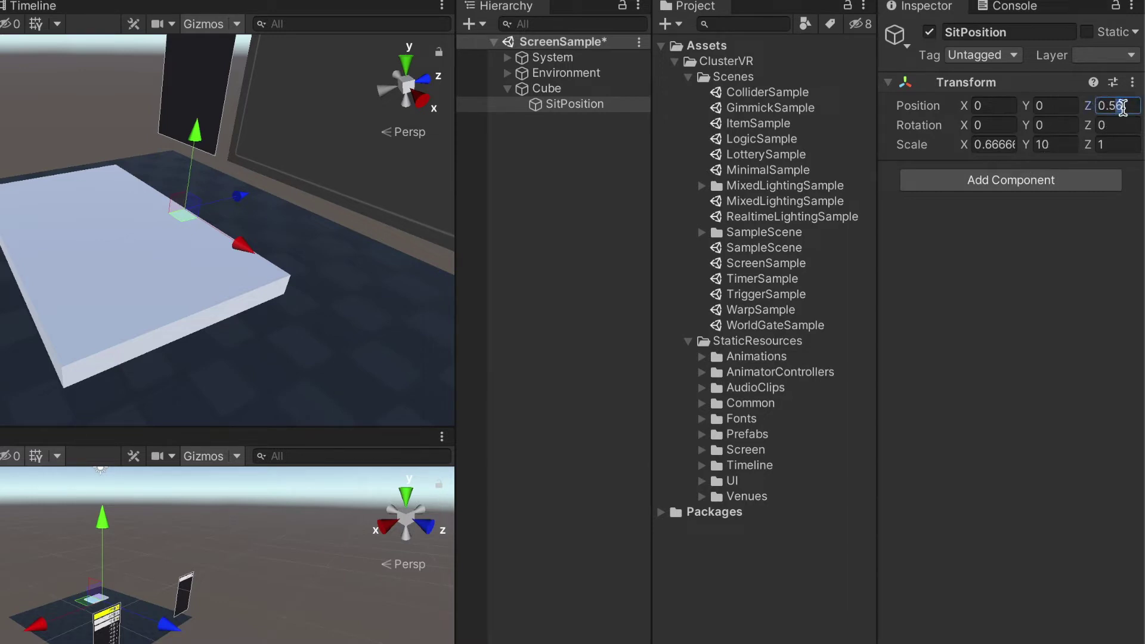
key("BackSpace")
key("BackSpace")
type("4")
left_click_drag(169, 219, 100, 270, "alt")
left_click_drag(83, 263, 94, 257, "alt")
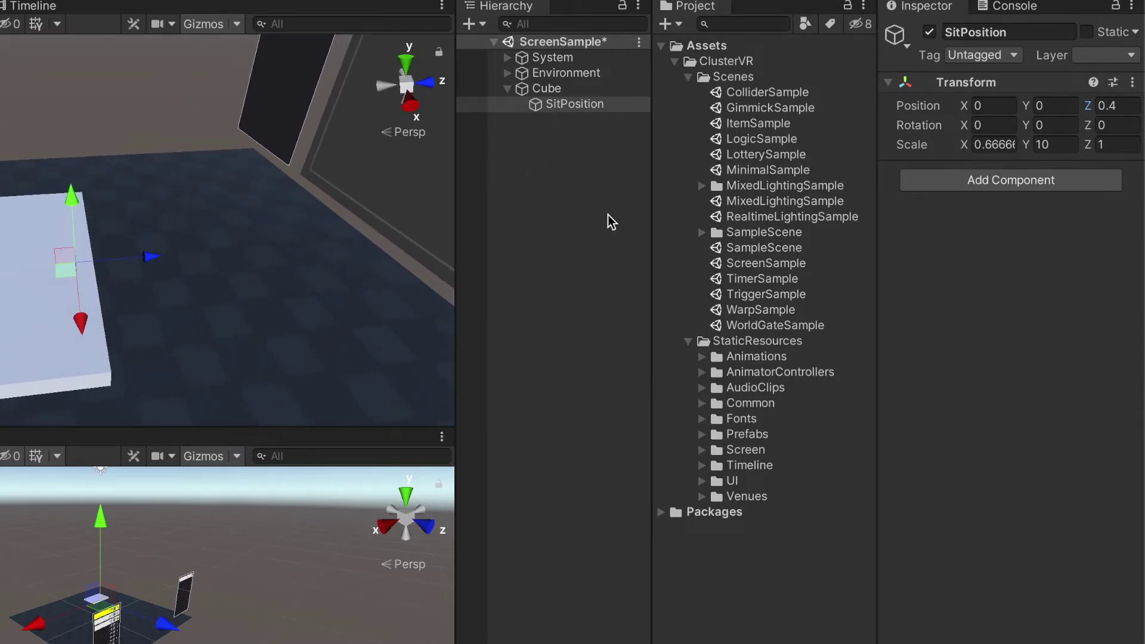
- Assign SitPosition as the Seat of the cube's Ridable Item component
left_click(547, 95)
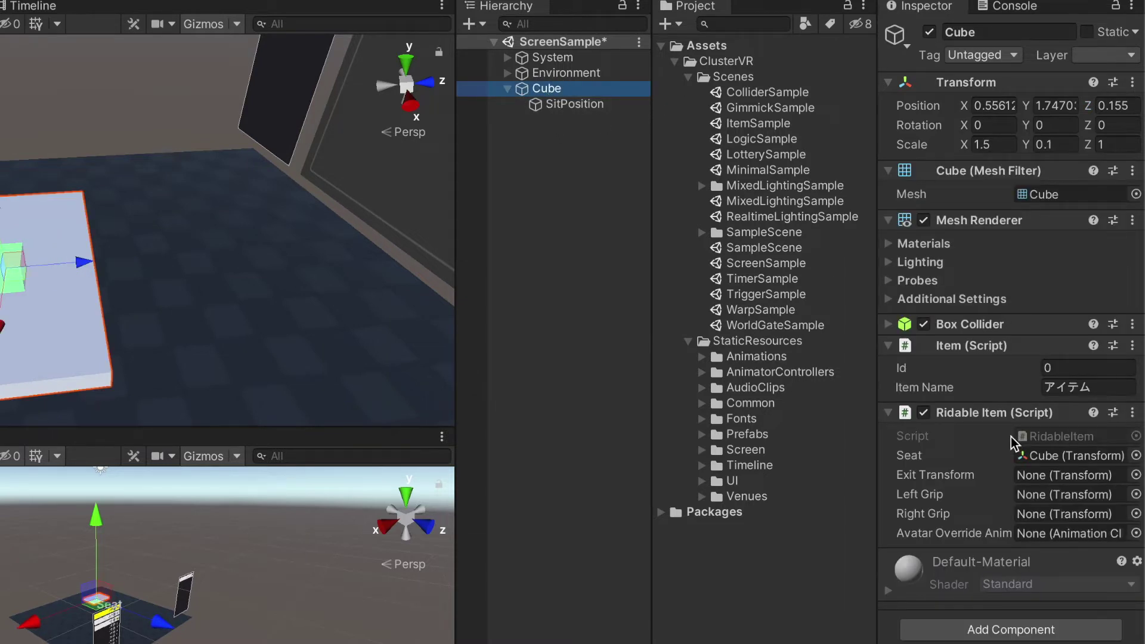
left_click(1052, 459)
left_click_drag(550, 106, 1043, 460)
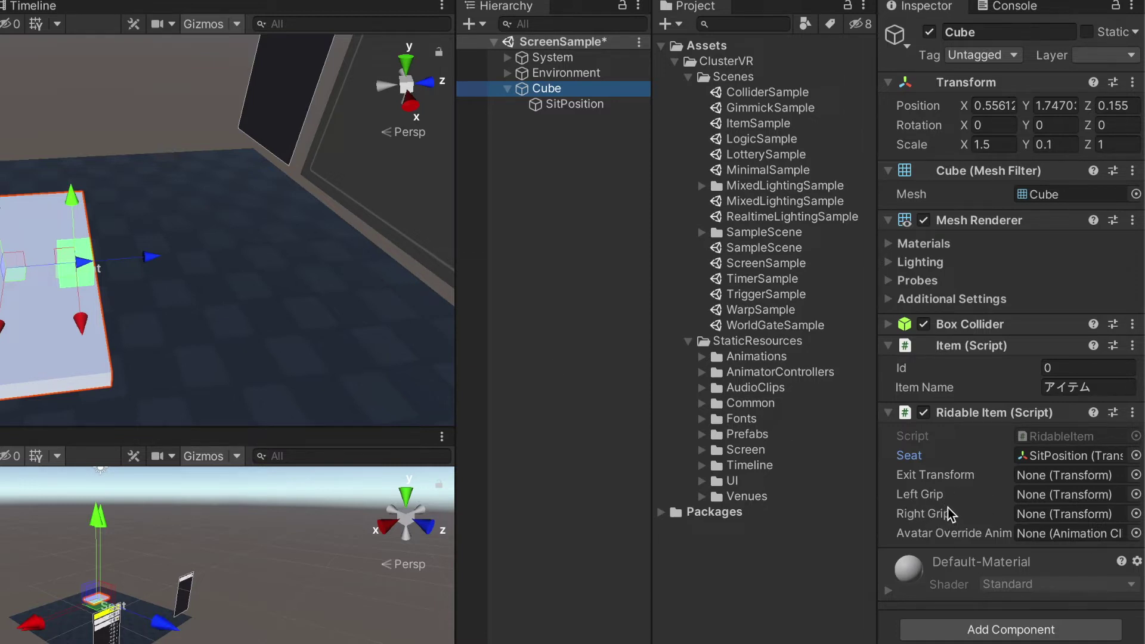
left_click(540, 150)
- Duplicate SitPosition twice under the cube
left_click(564, 106)
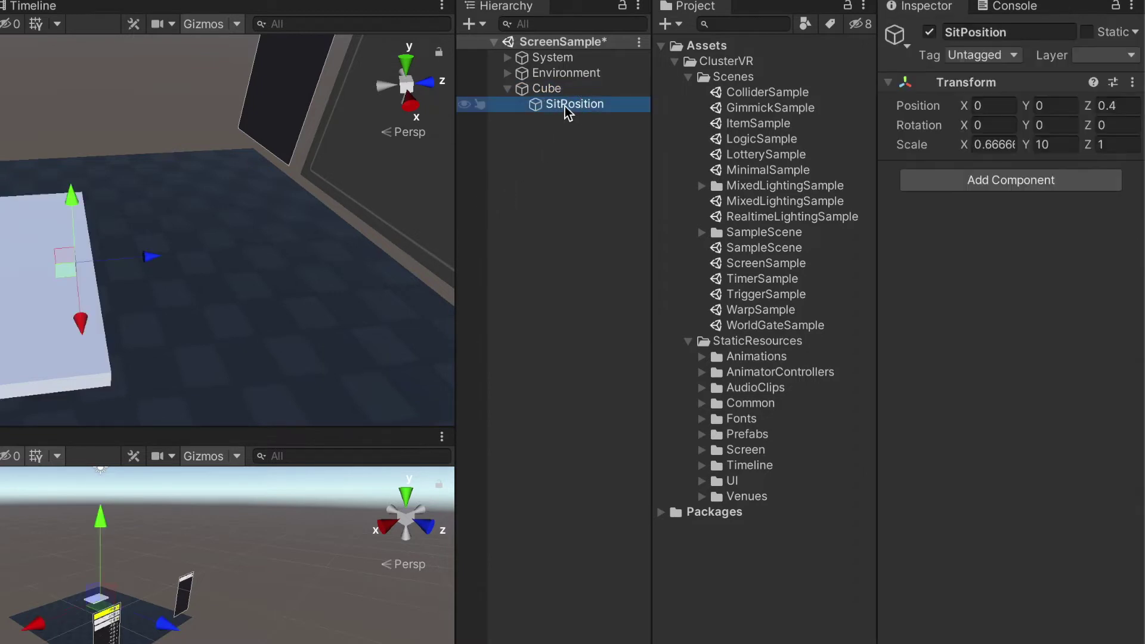
key("ctrl+d")
key("ctrl+d")
- Rename the first SitPosition copy as LeftGripPosition
left_click(573, 121)
left_click(574, 120)
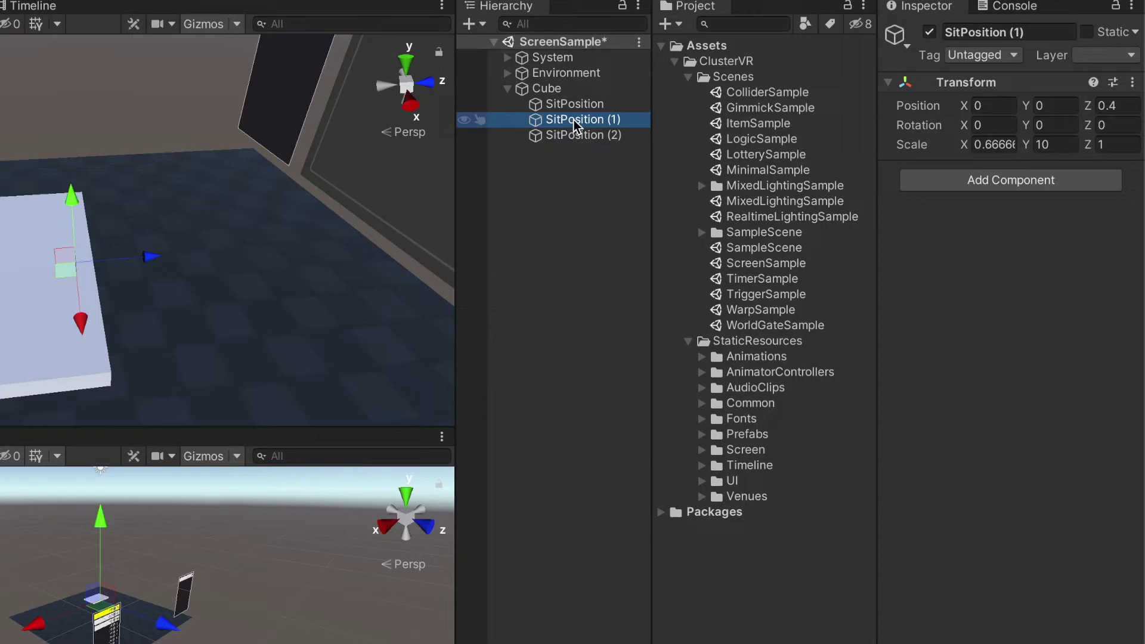
key("End")
key("BackSpace")
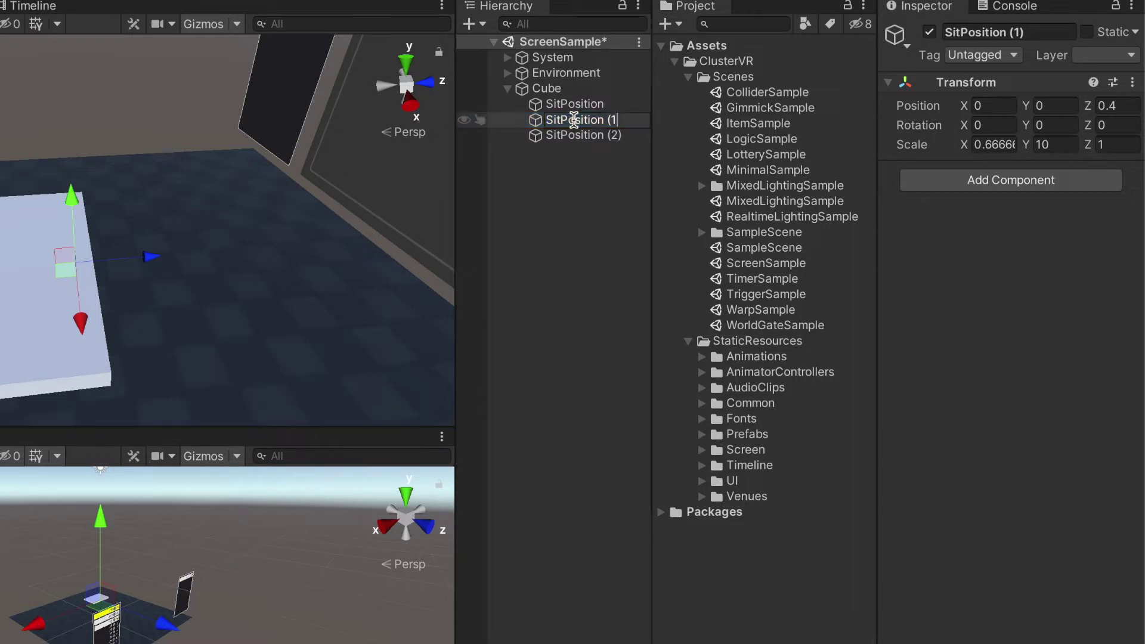
key("Left")
key("Left")
key("Left")
key("Left")
key("Left")
key("Left")
key("Left")
key("Left")
key("BackSpace")
key("BackSpace")
key("BackSpace")
type("Left")
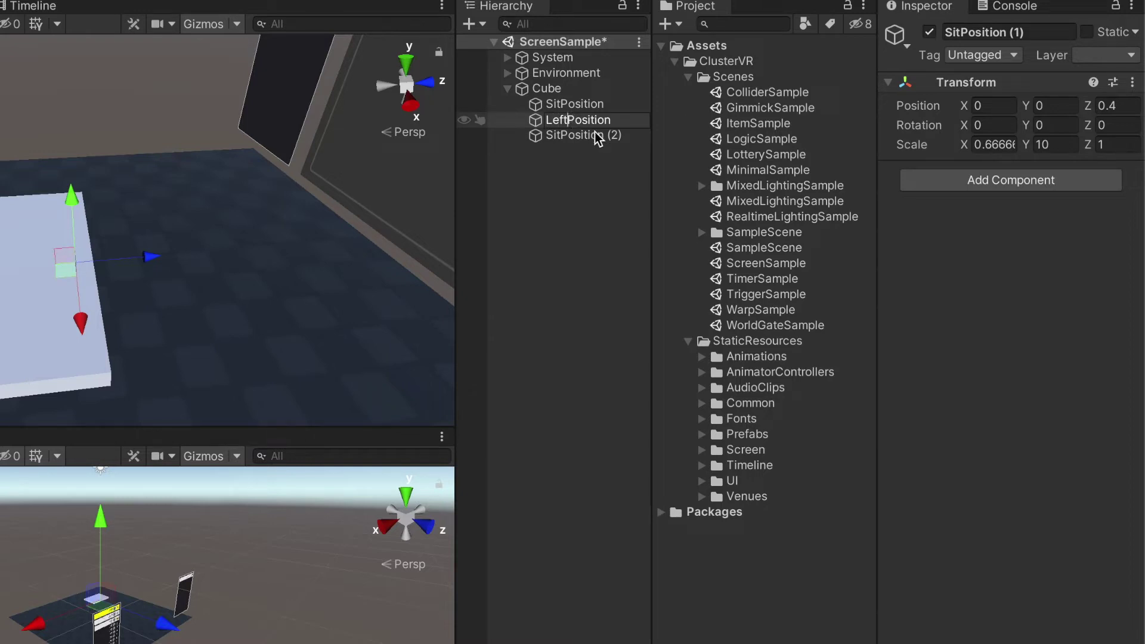
type("Grip")
- Rename the second SitPosition copy as RightGripPosition
left_click(596, 136)
left_click(595, 135)
key("End")
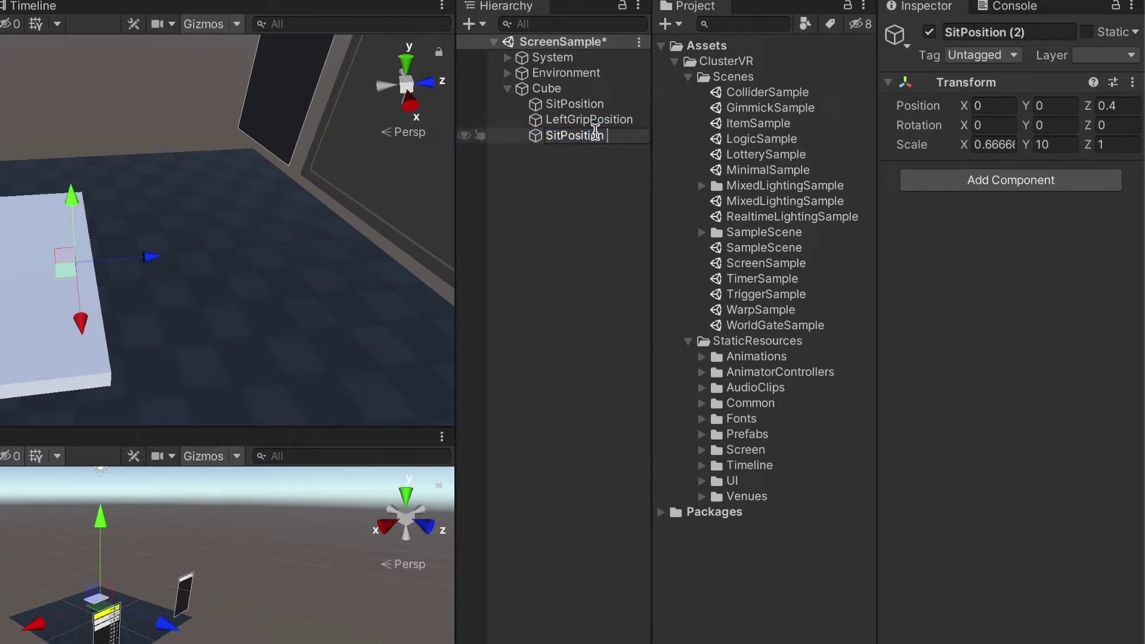
key("BackSpace")
key("BackSpace")
key("BackSpace")
type("RifhtG")
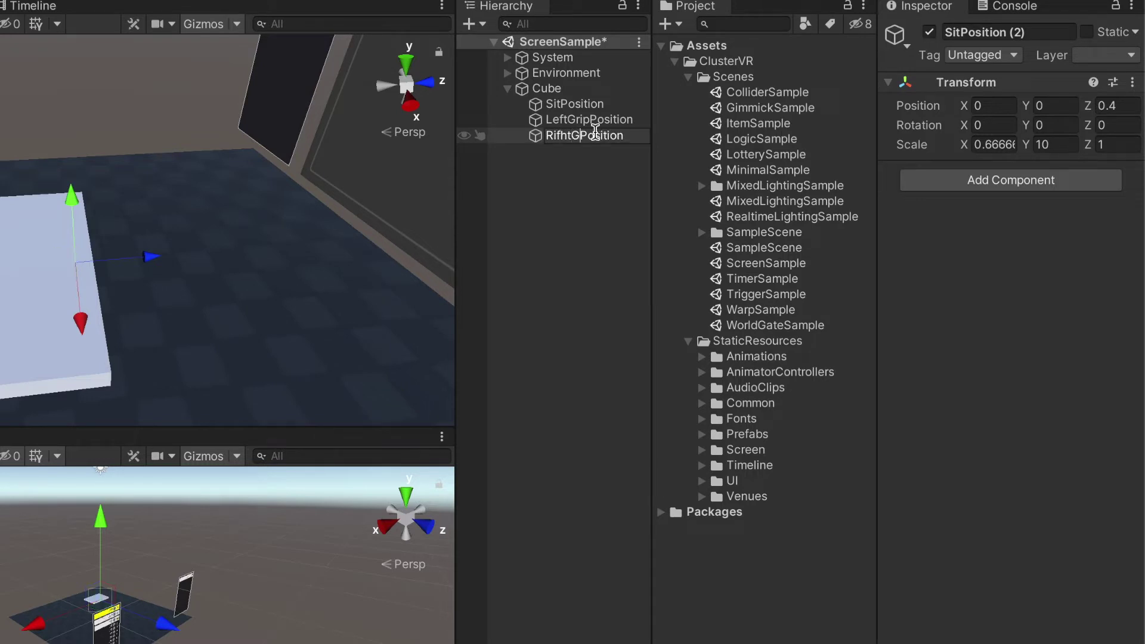
type("rip")
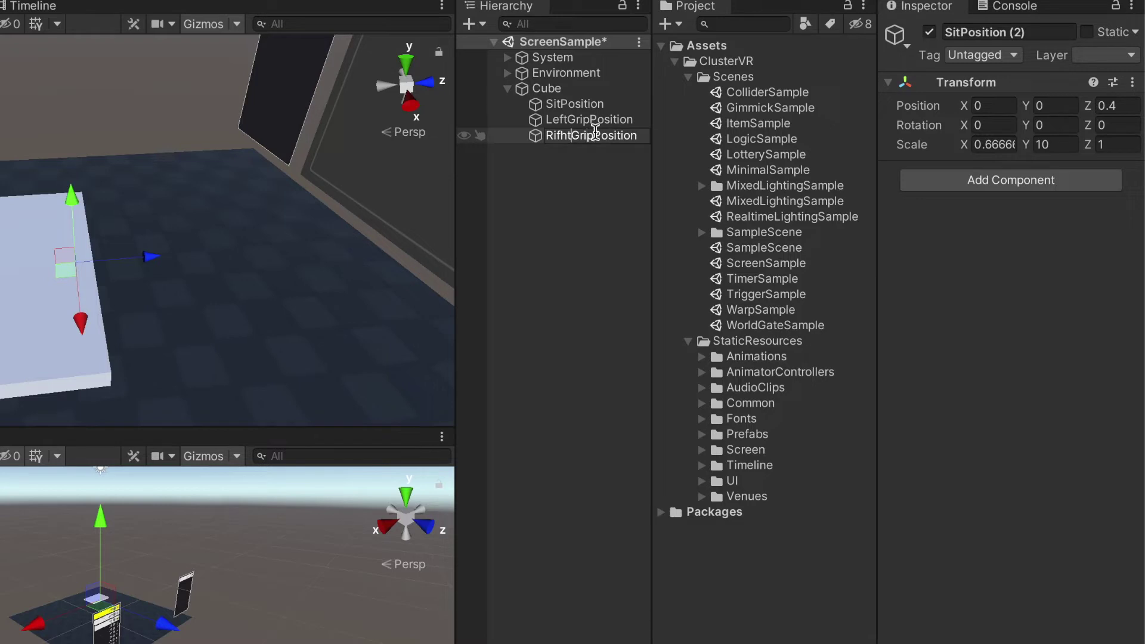
key("BackSpace")
type("g")
- Set LeftGripPosition's X position to -0.2 and its X rotation to -90
left_click(574, 121)
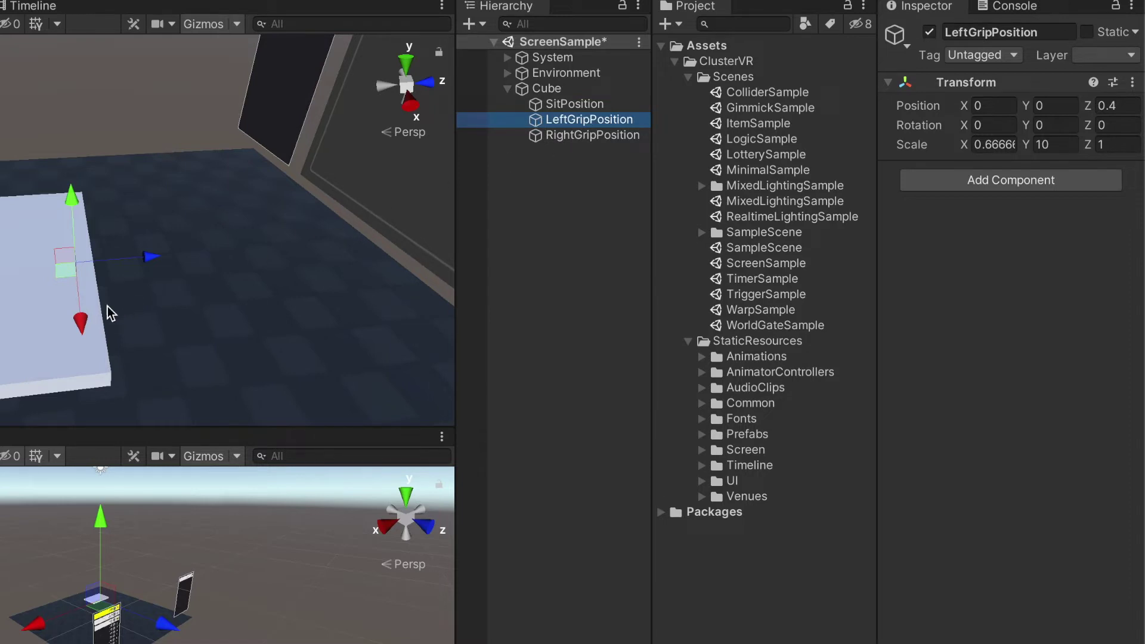
left_click_drag(84, 320, 91, 282)
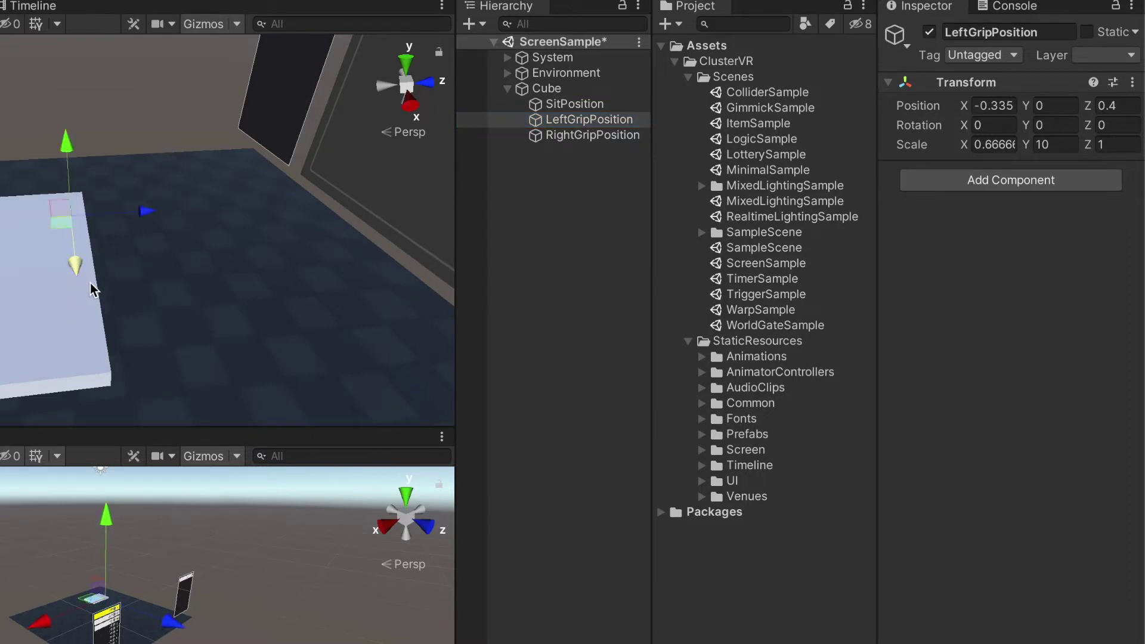
key("ctrl+z")
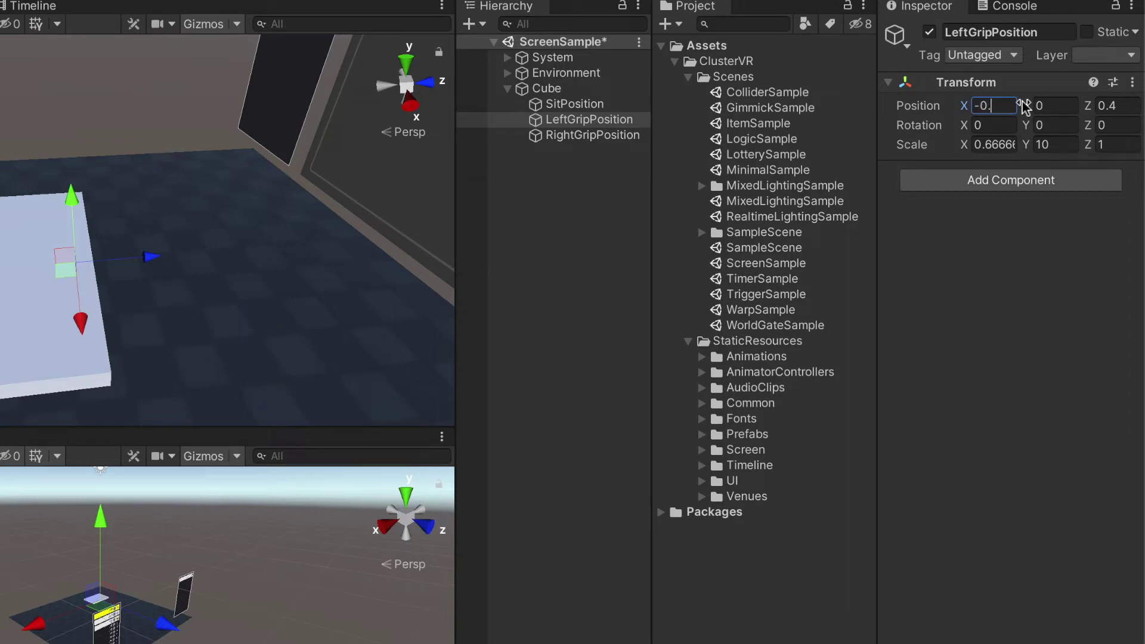
type("2")
left_click(1000, 126)
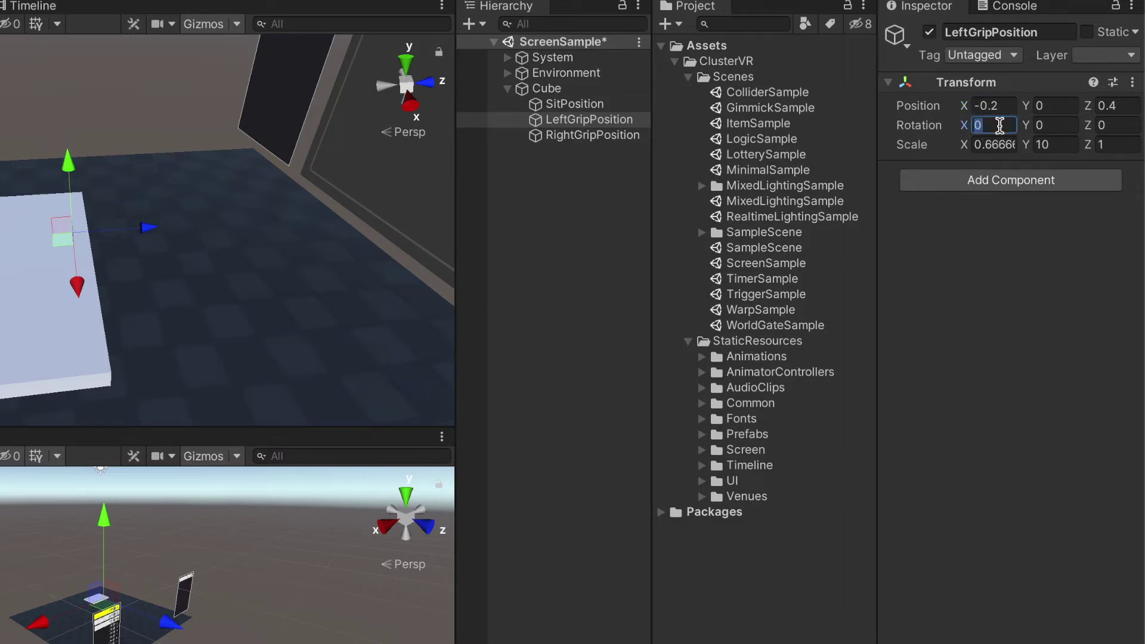
type("-90")
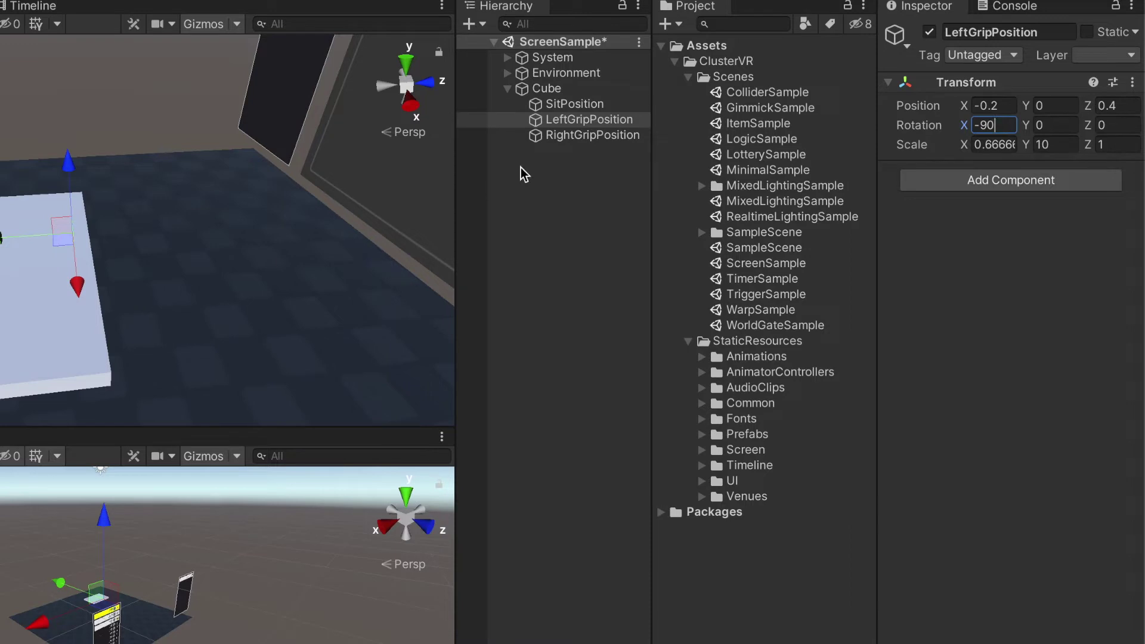
- Set RightGripPosition's X position to 0.2 and its X rotation to 90
left_click(562, 137)
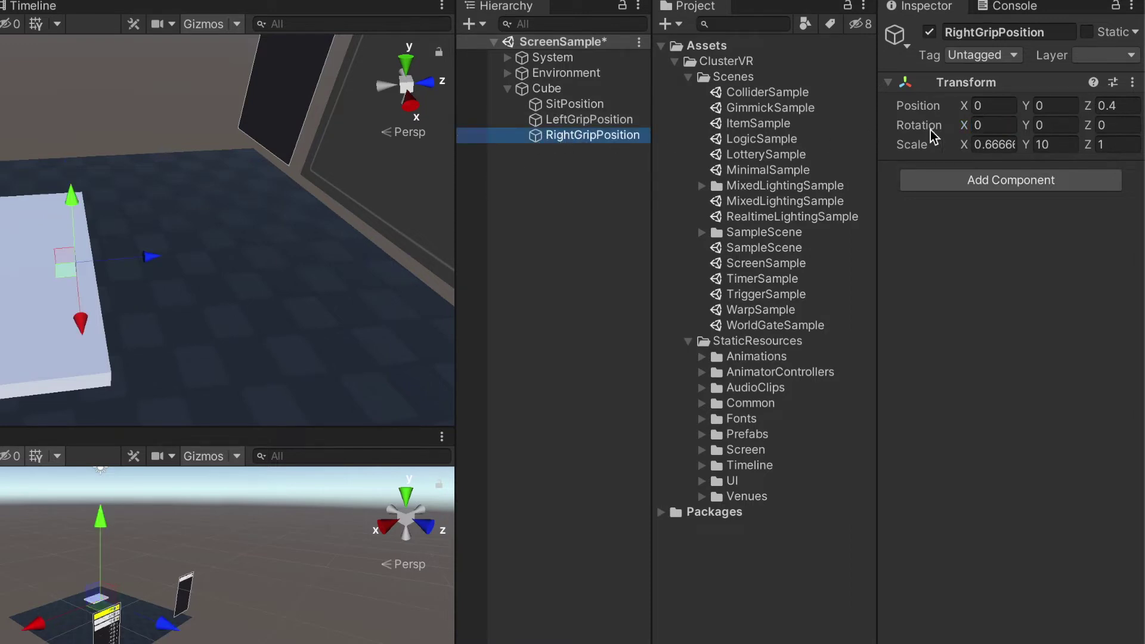
left_click(998, 106)
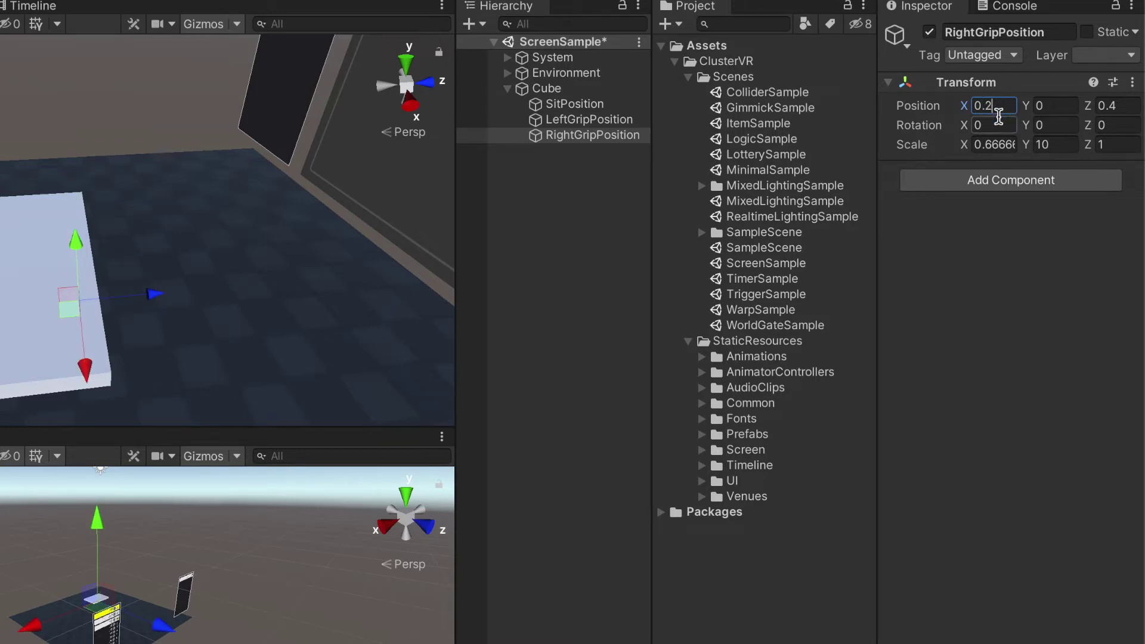
left_click(1000, 125)
type("90")
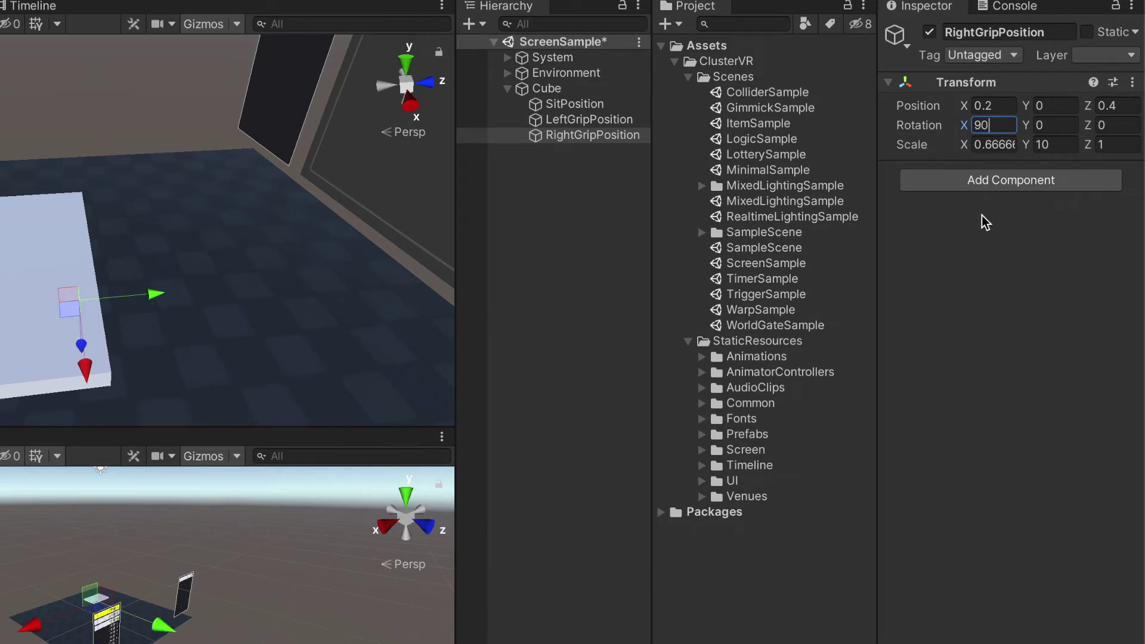
- Assign LeftGripPosition and RightGripPosition as the Left Grip and Right Grip of the cube's Ridable Item component
left_click(554, 190)
left_click(546, 90)
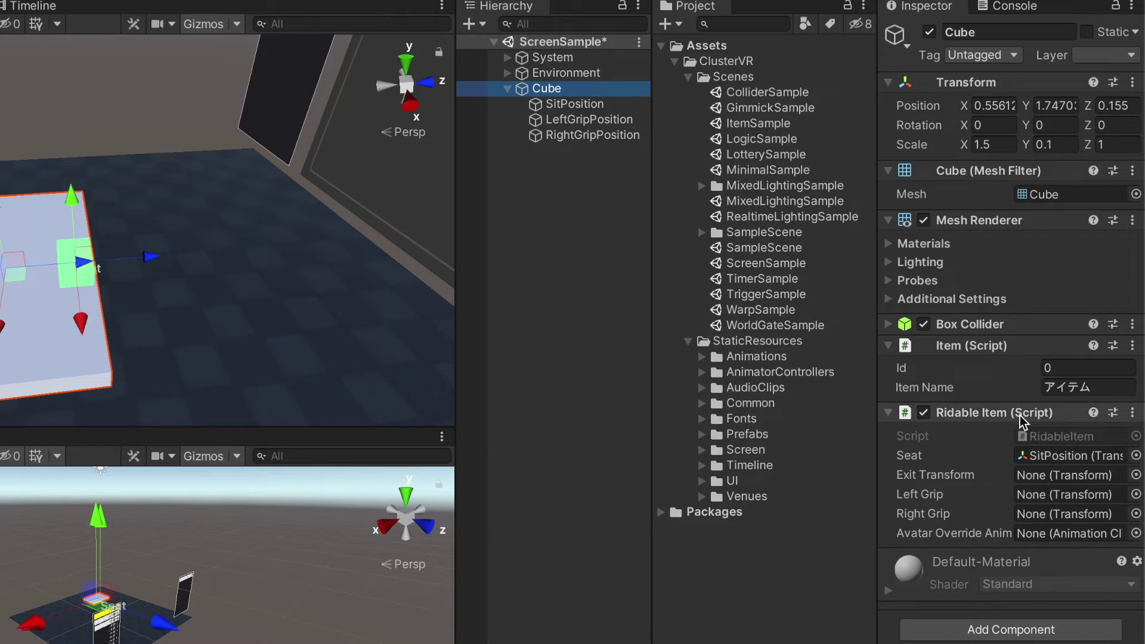
left_click_drag(585, 120, 1050, 495)
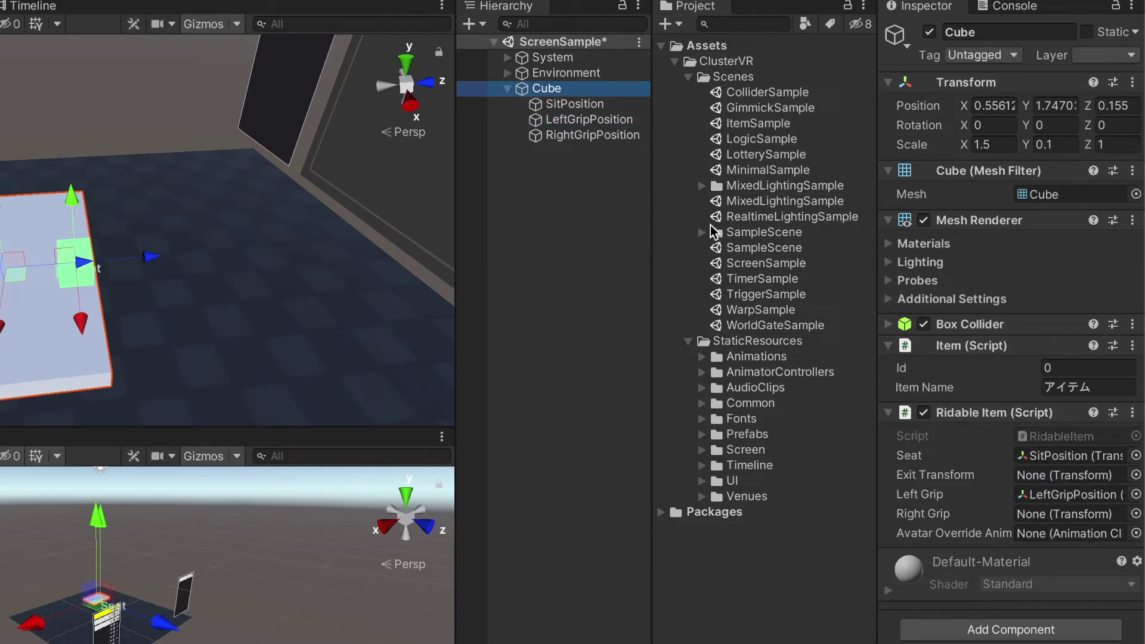
left_click_drag(590, 136, 1041, 513)
left_click(501, 362)
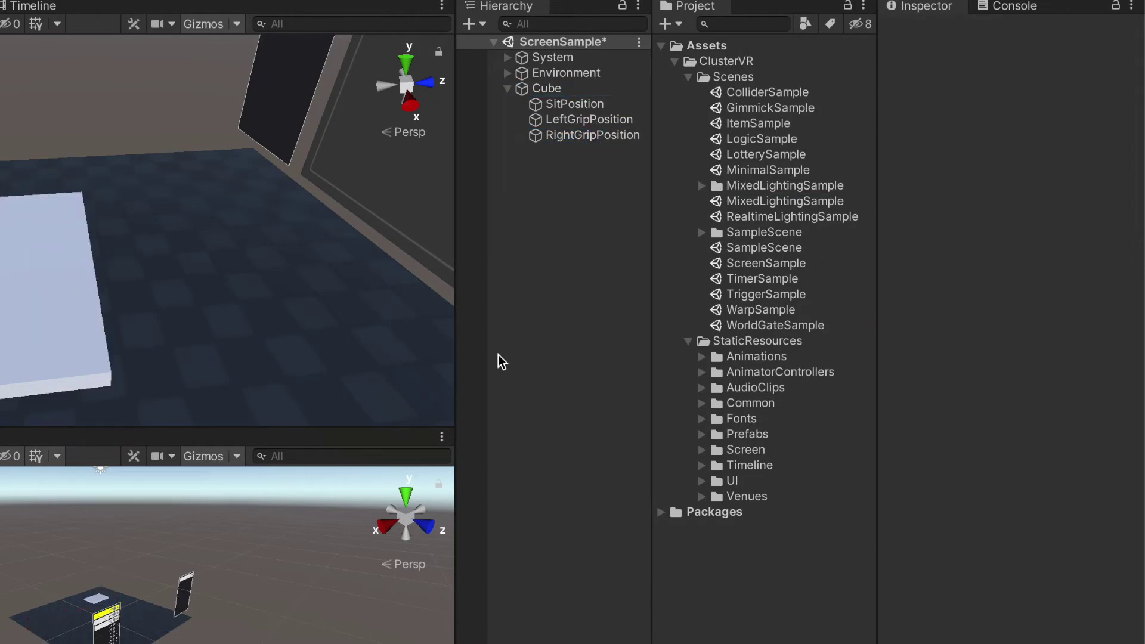
- Upload the current scene to Cluster as the world 'Magic Carpet Test'
left_click(568, 91)
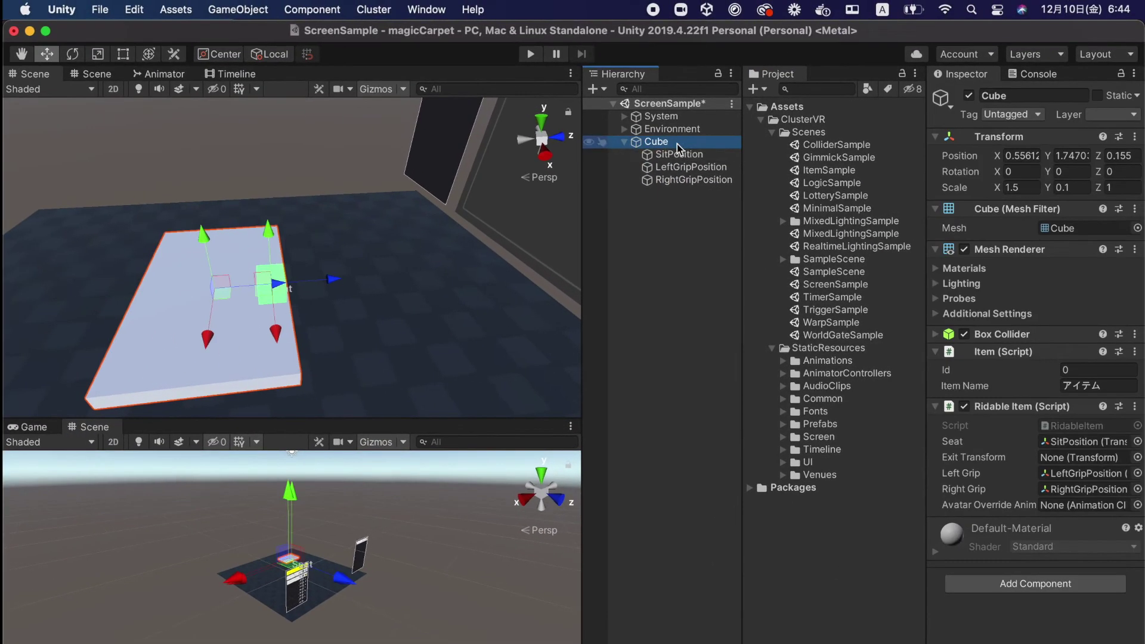
left_click(365, 10)
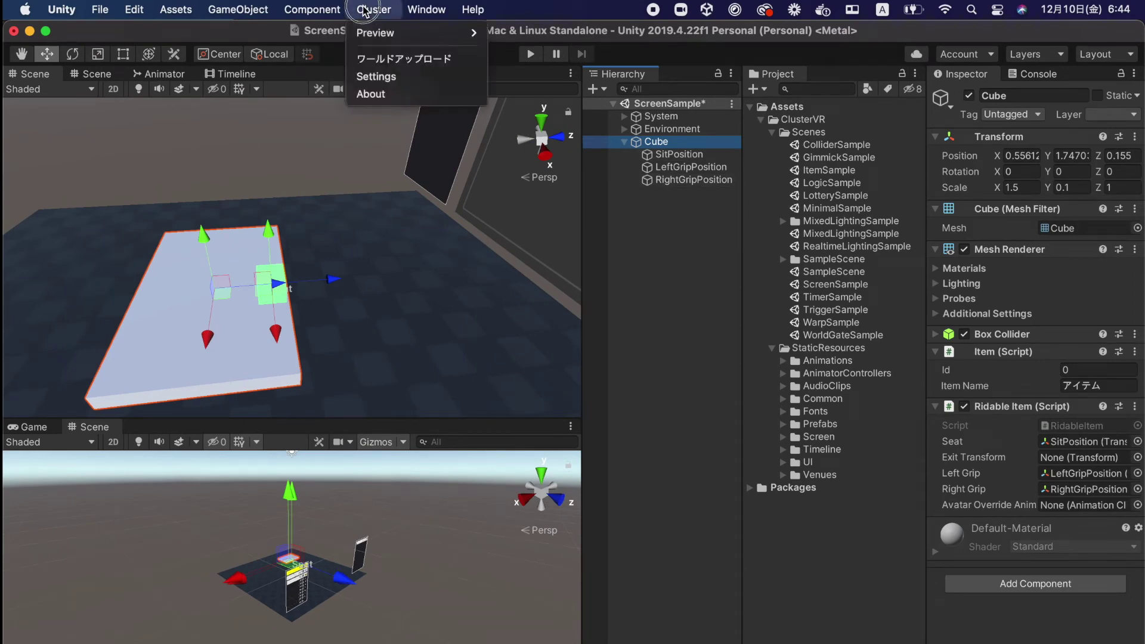
left_click(395, 55)
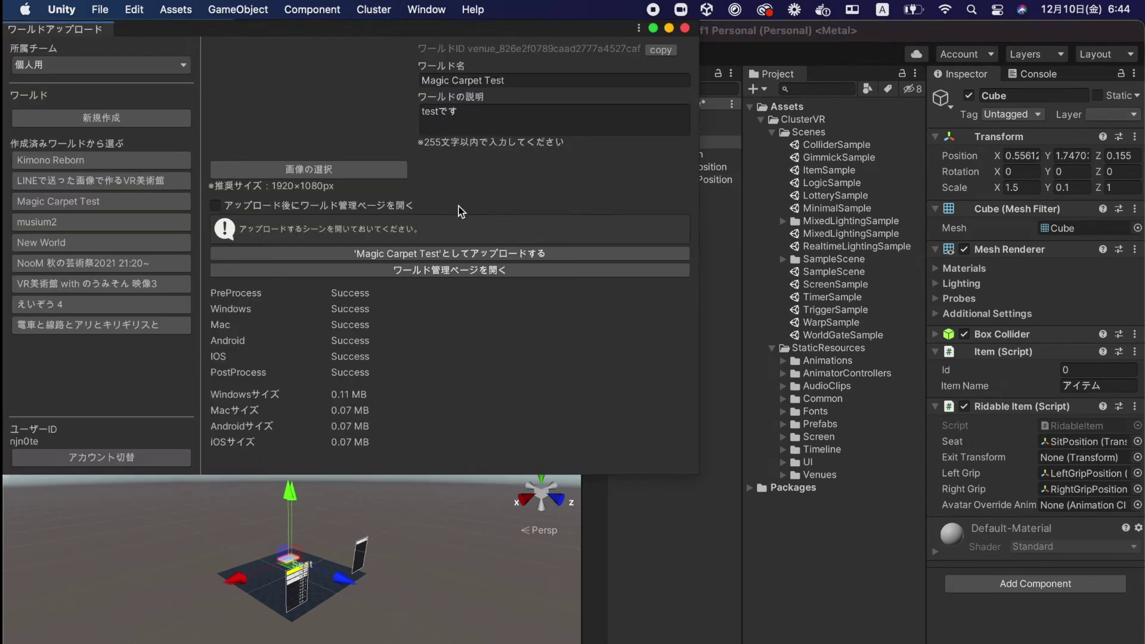
left_click(404, 254)
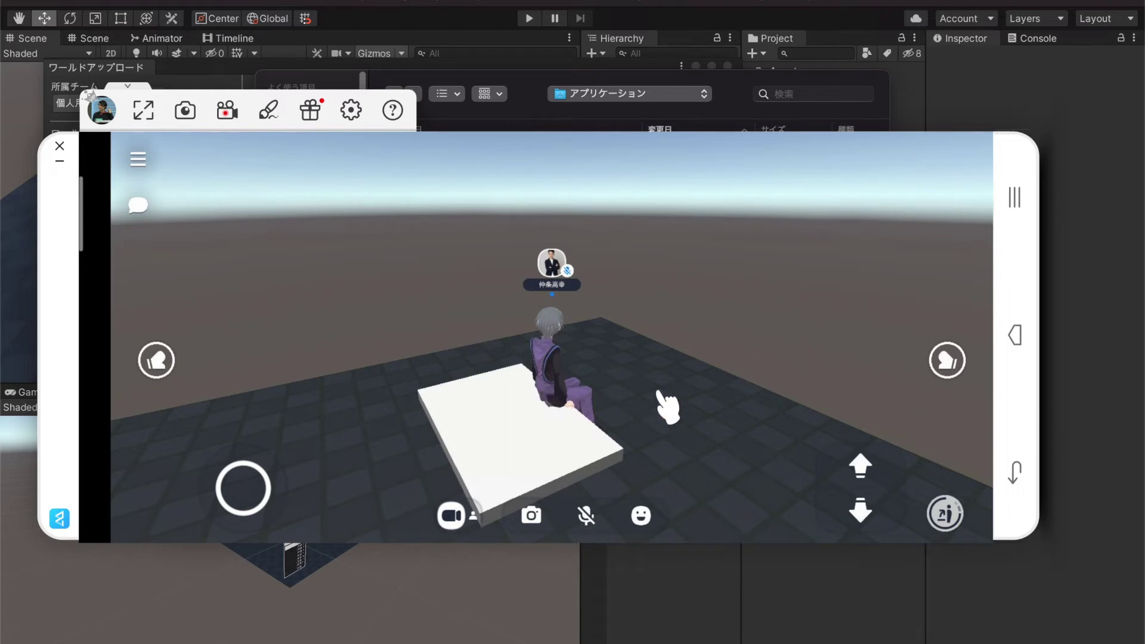
- Test the uploaded carpet in the mirrored phone app by getting off, riding it again and viewing the seated avatar
left_click(952, 514)
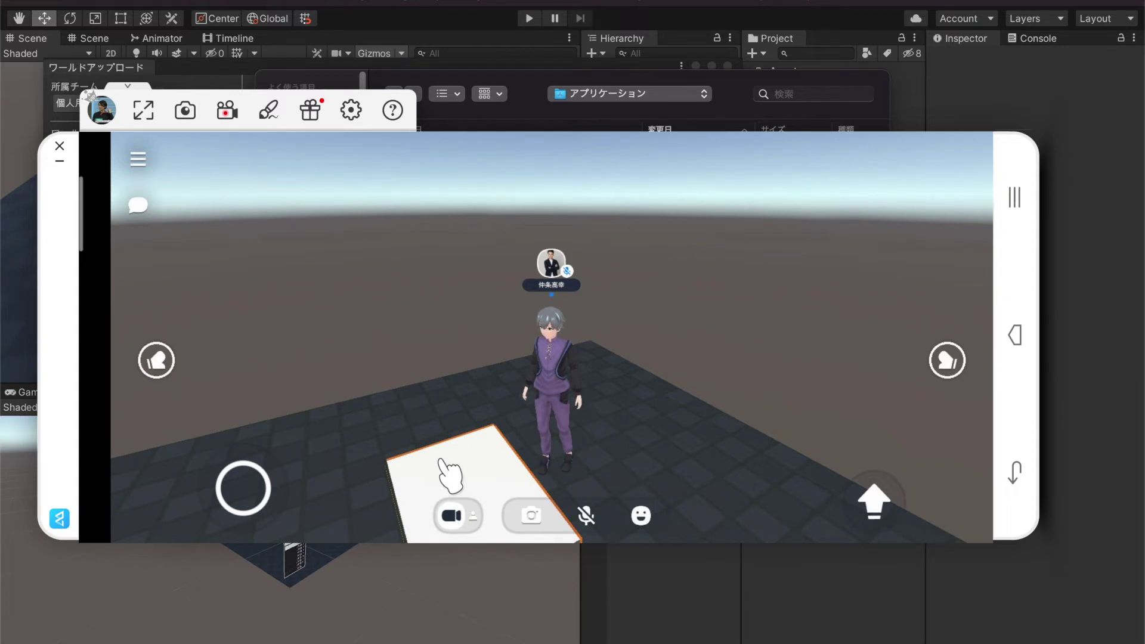
left_click(465, 468)
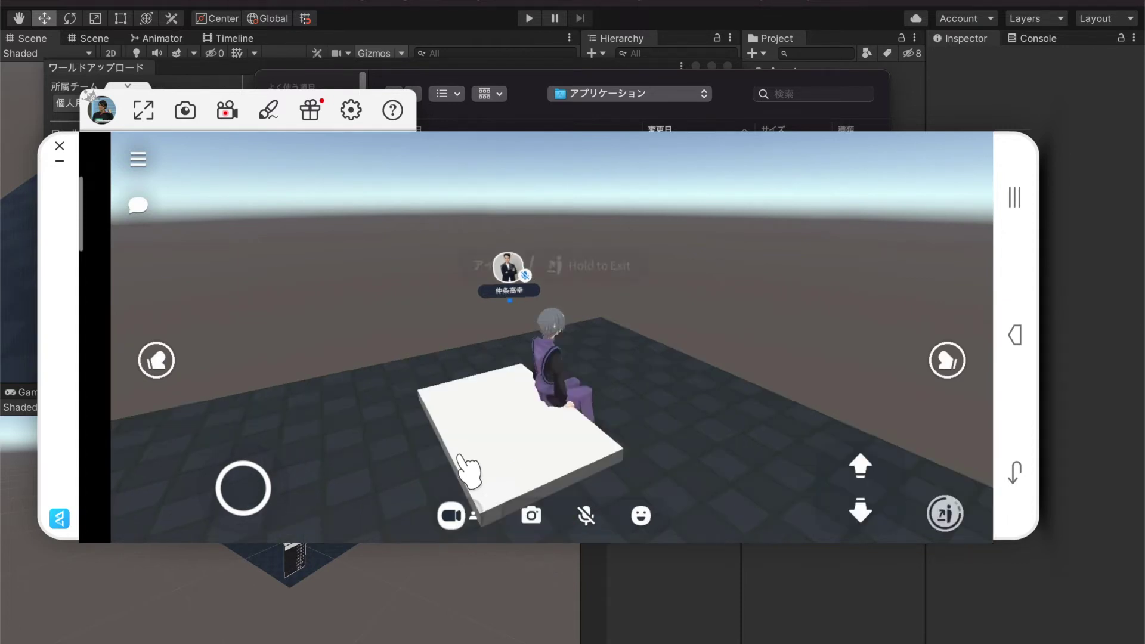
left_click_drag(601, 361, 574, 375)
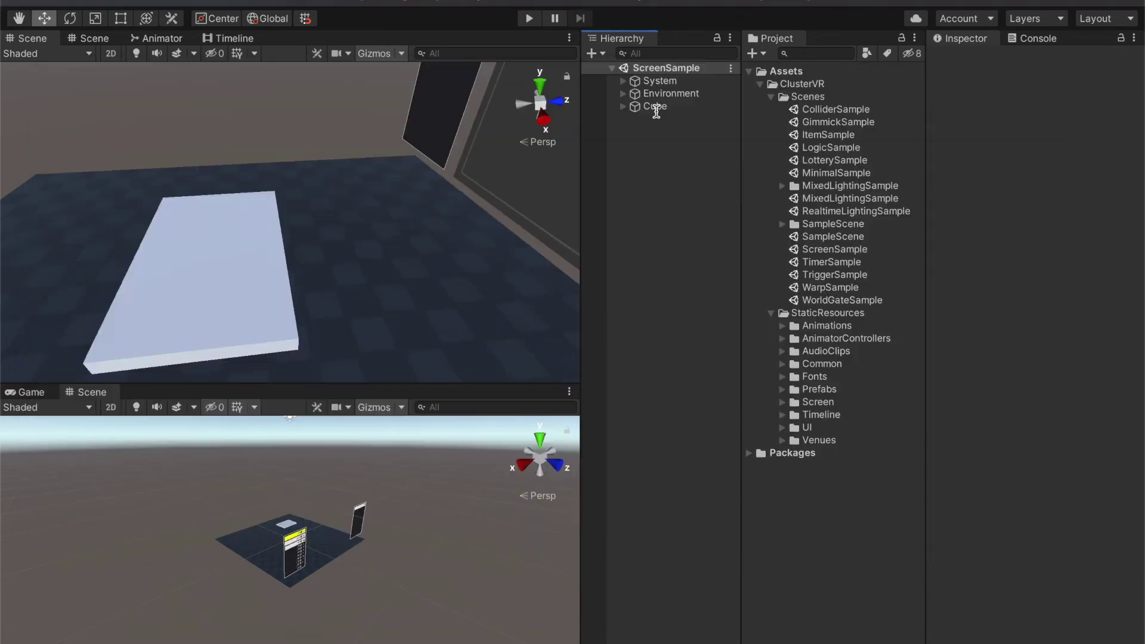
- Select the cube in Unity and open the search for a component to add to it
left_click(654, 106)
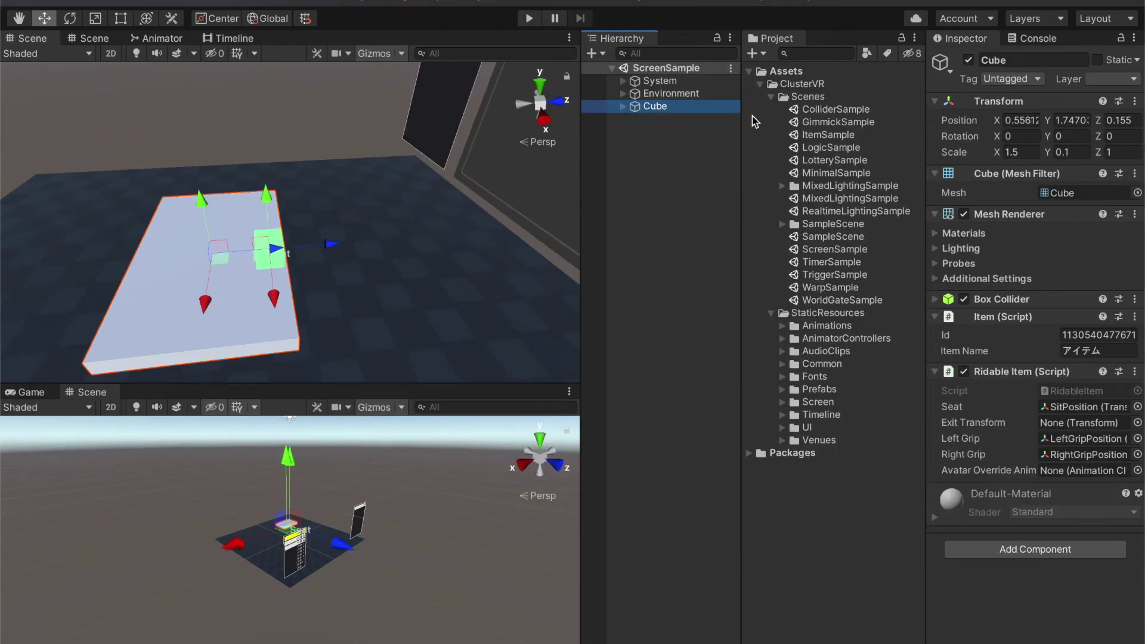
left_click(1076, 552)
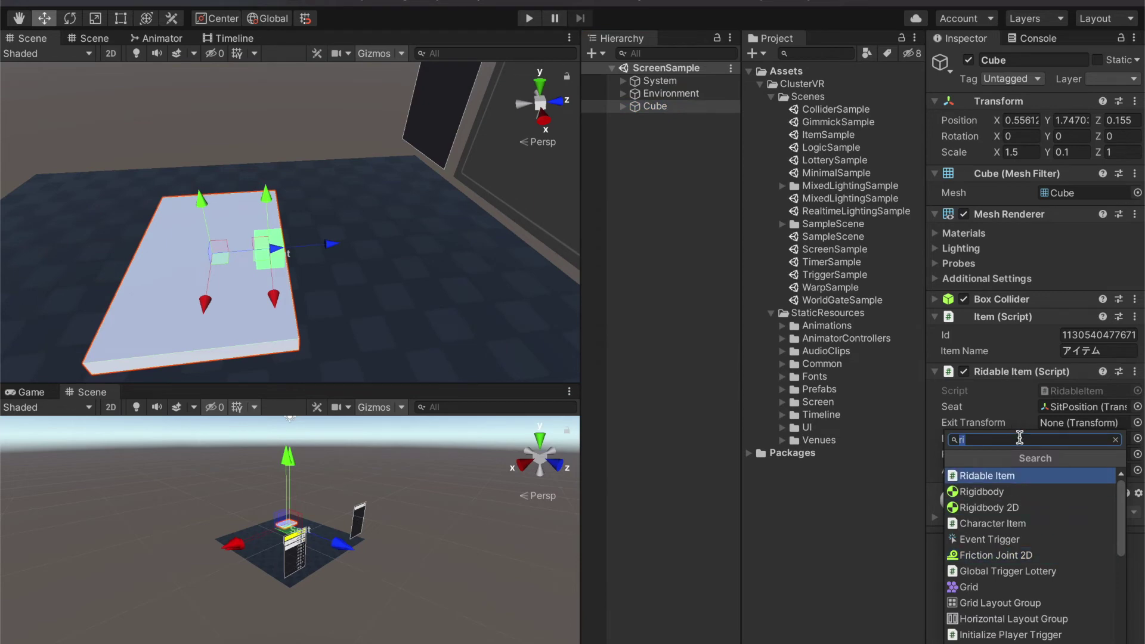
- Switch to the web browser and bring up the Creators Guide article on making a flying magic carpet
key("super+Tab")
key("super+Tab")
key("super+Tab")
key("super+Tab")
key("super+Tab")
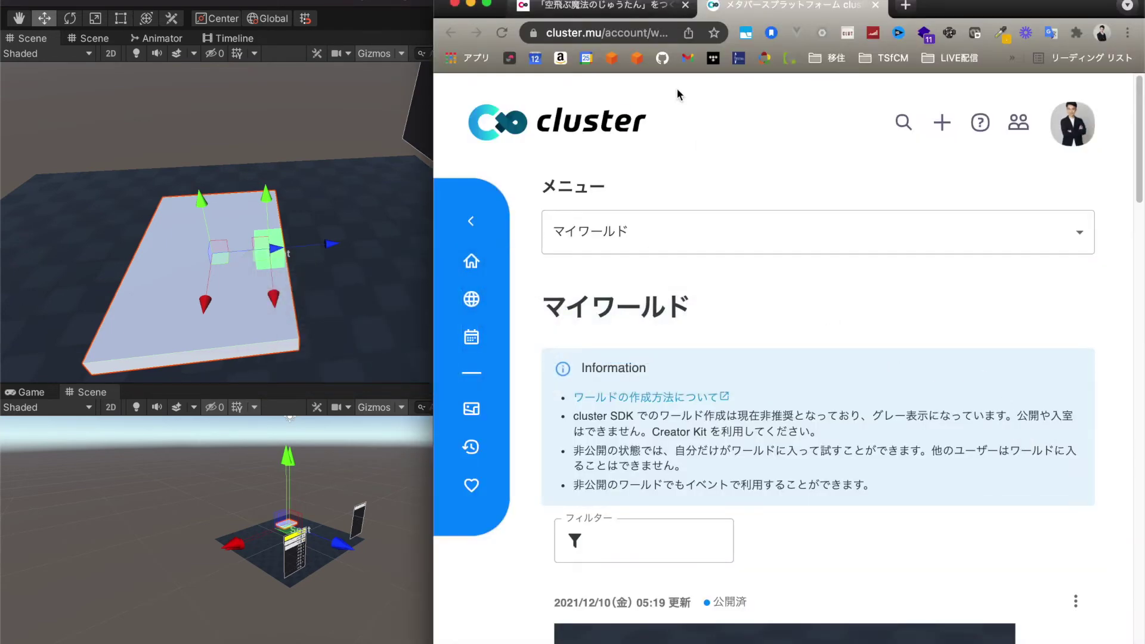
left_click(625, 13)
scroll(793, 537, "down", 3)
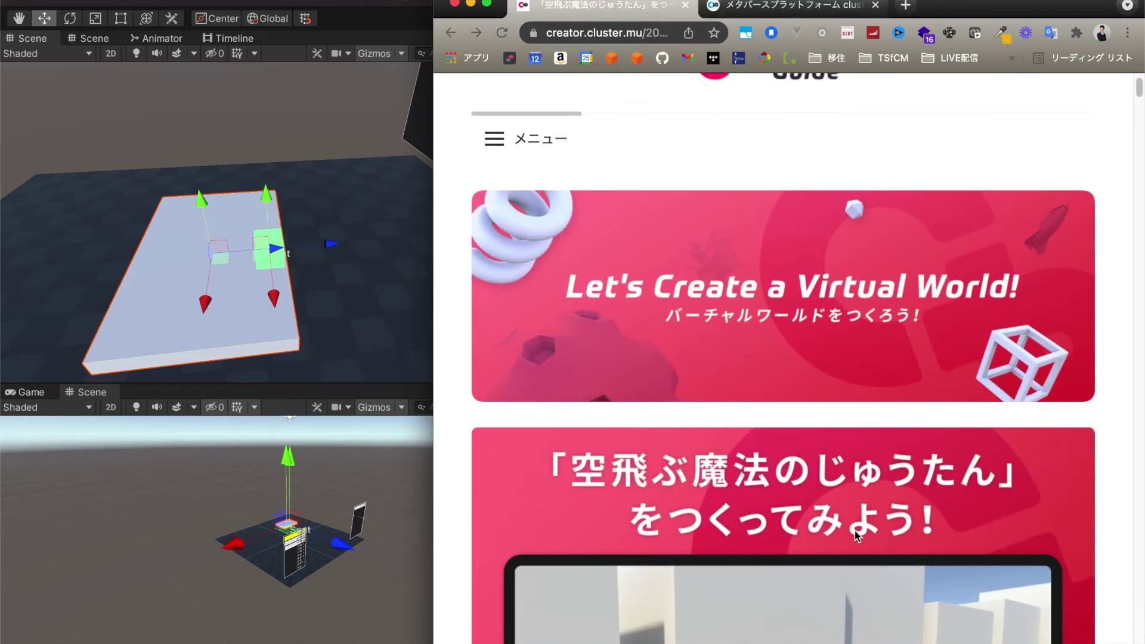
- Look through the guide's seat and grip setup to the section on making the carpet move horizontally
scroll(778, 551, "down", 15)
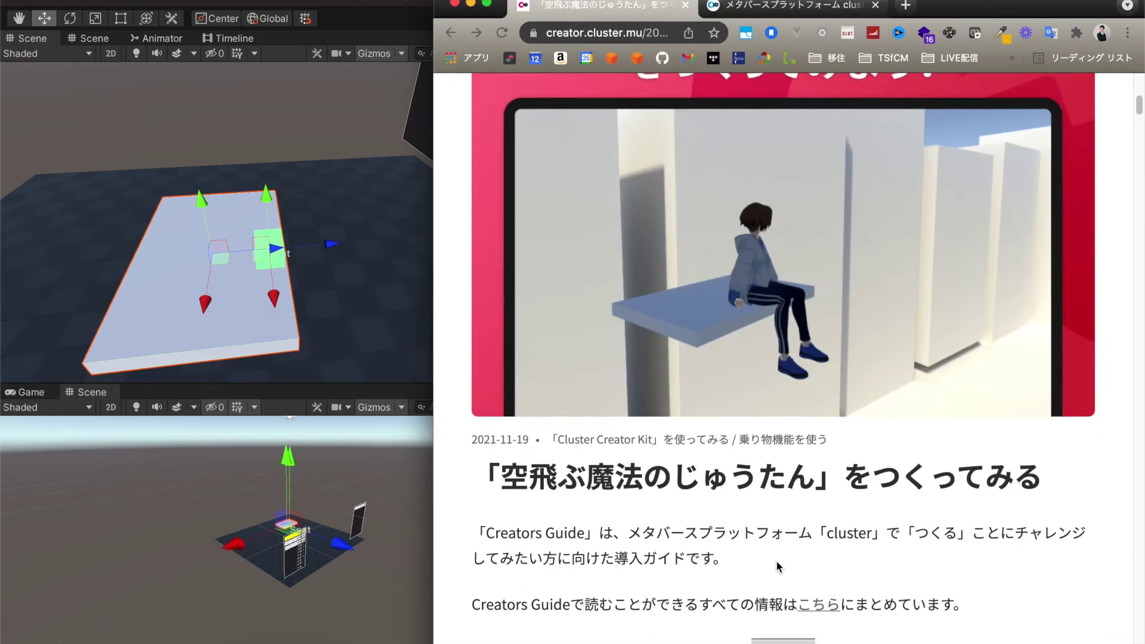
scroll(778, 568, "down", 20)
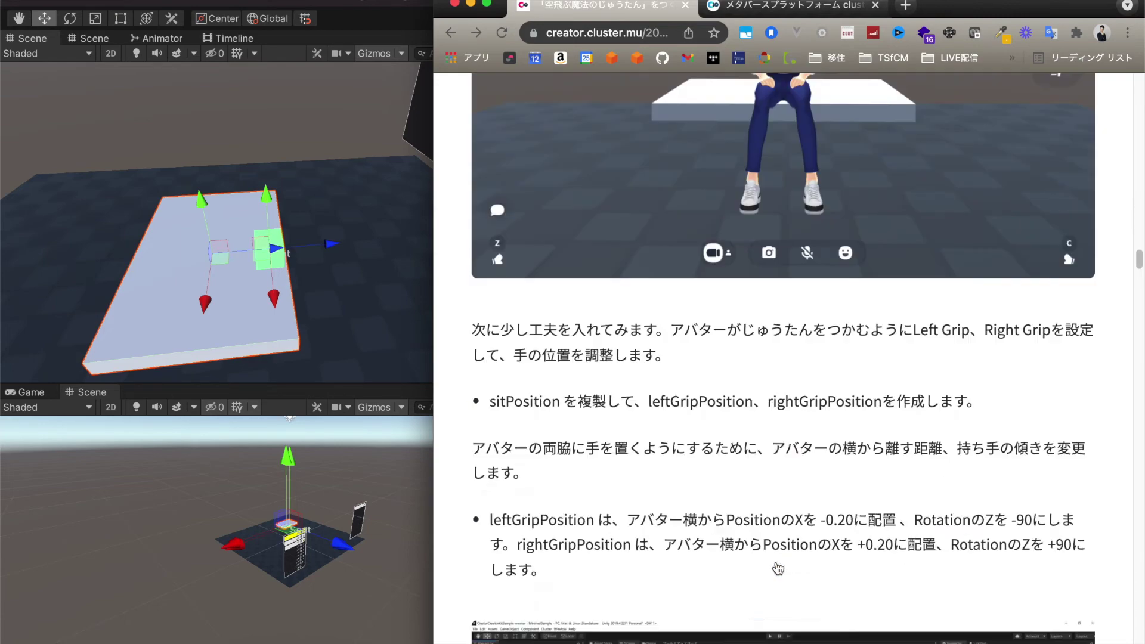
scroll(777, 568, "down", 15)
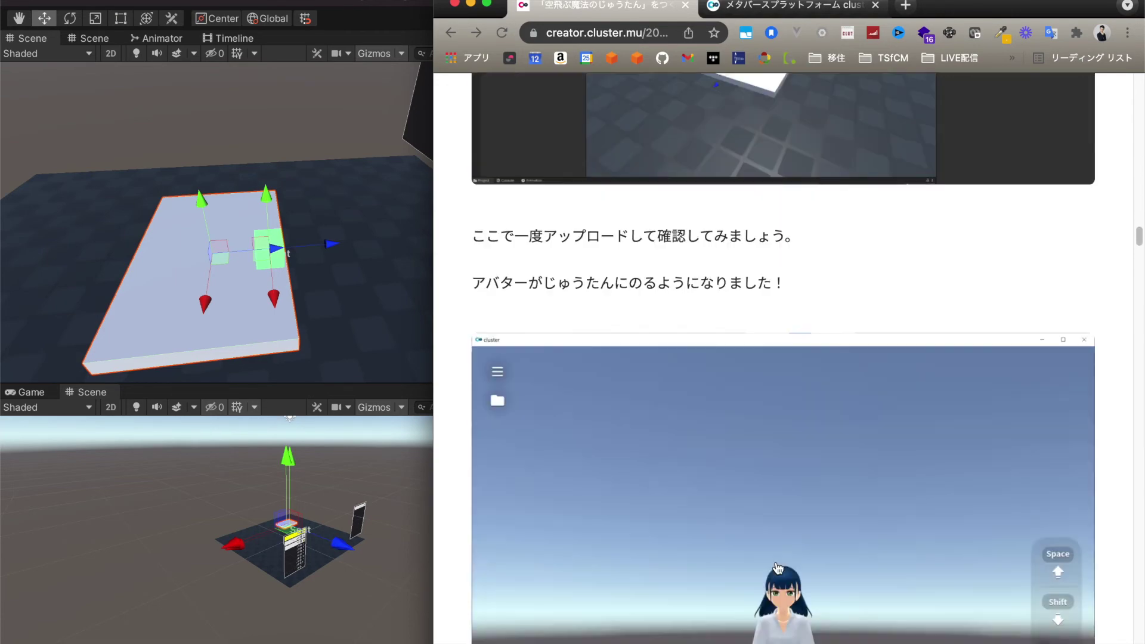
scroll(779, 318, "down", 15)
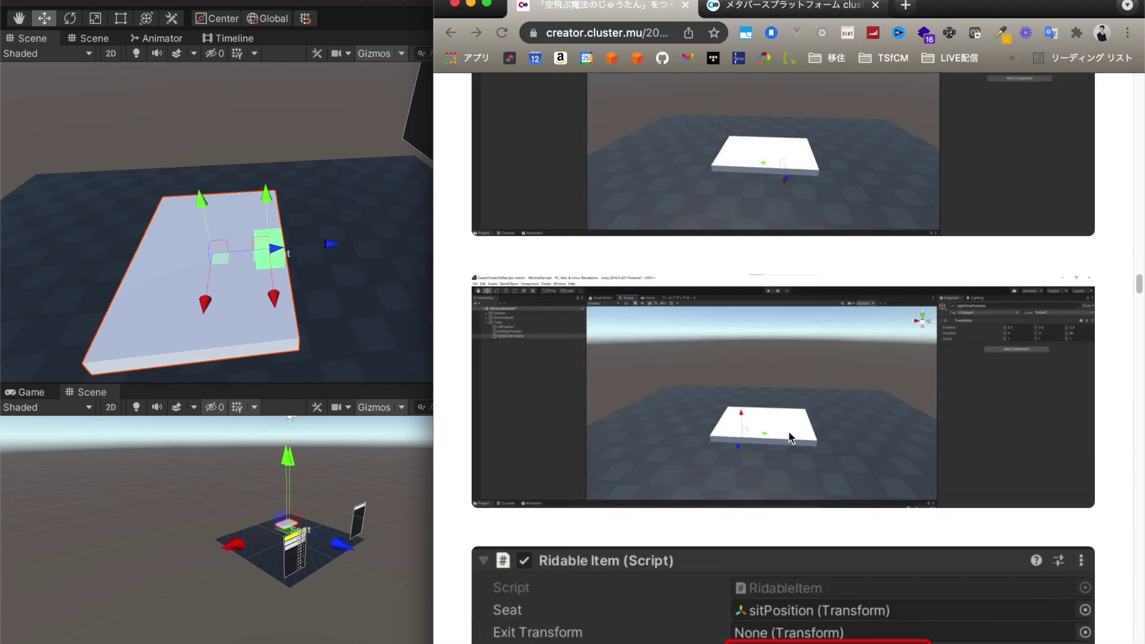
scroll(789, 434, "down", 2)
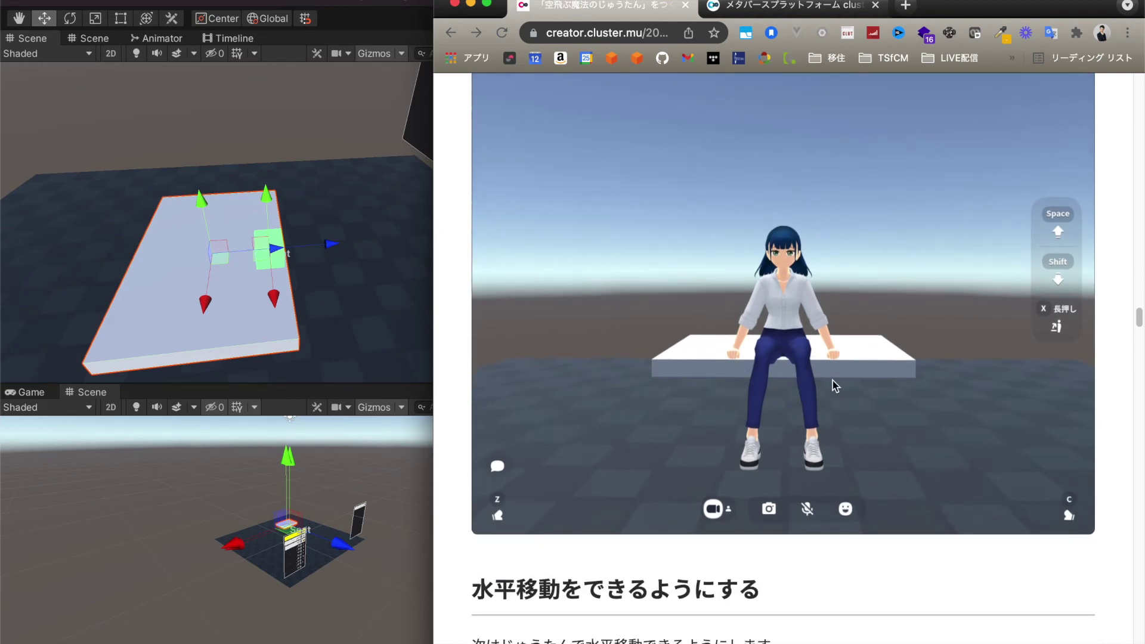
scroll(777, 430, "down", 10)
scroll(777, 438, "down", 8)
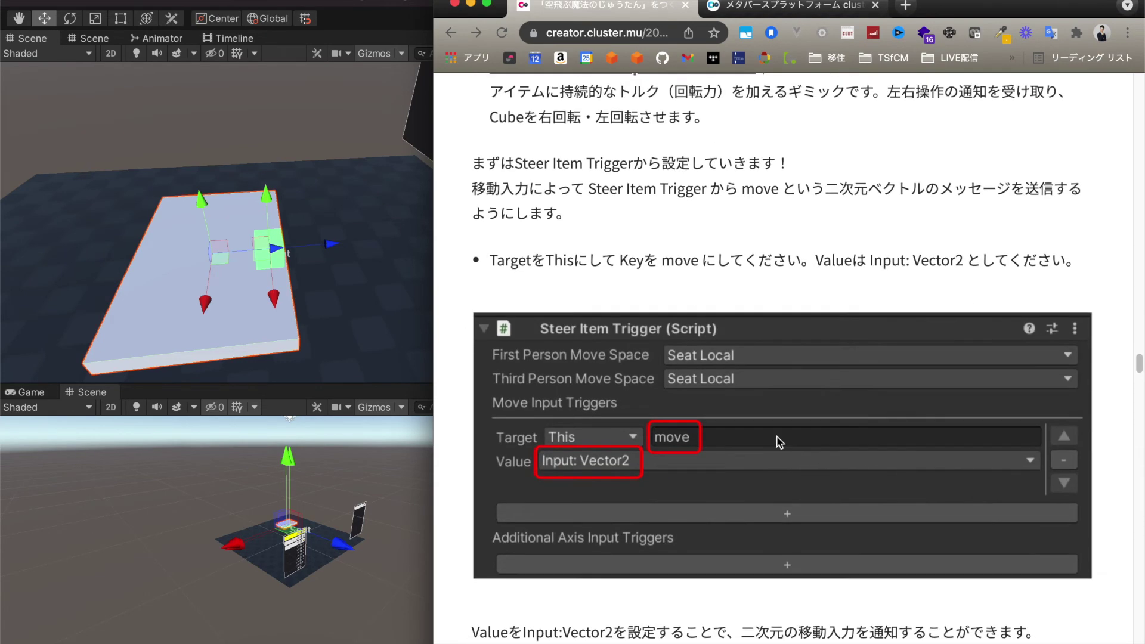
- Read the guide's descriptions of Steer Item Trigger, Add Continuous Force Item Gimmick and Add Continuous Torque Item Gimmick
scroll(779, 440, "up", 8)
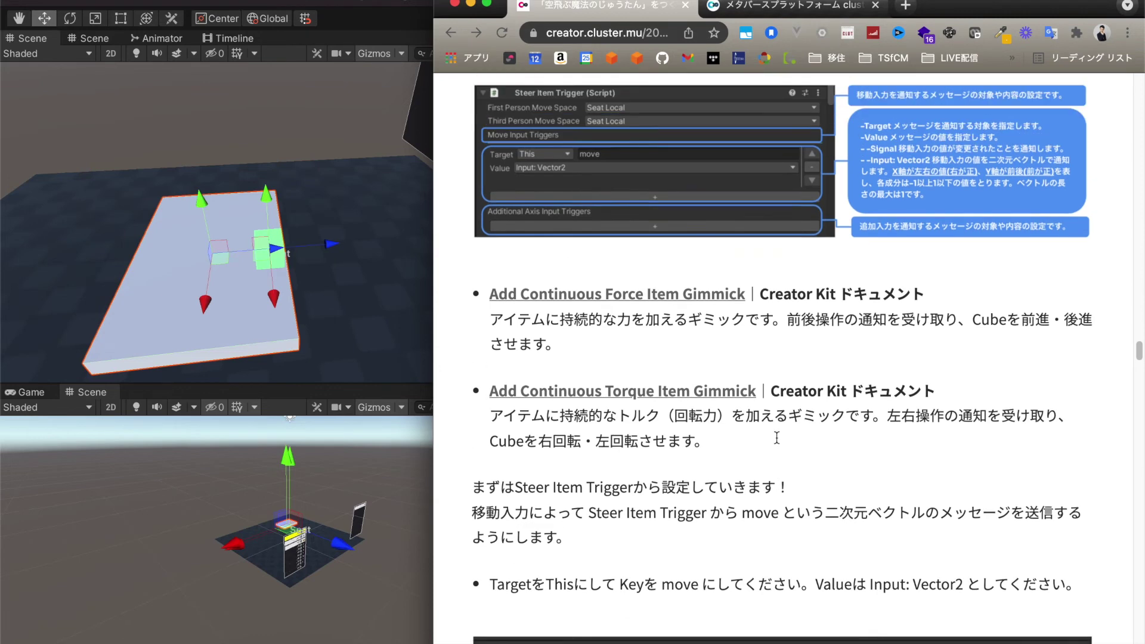
scroll(776, 438, "up", 2)
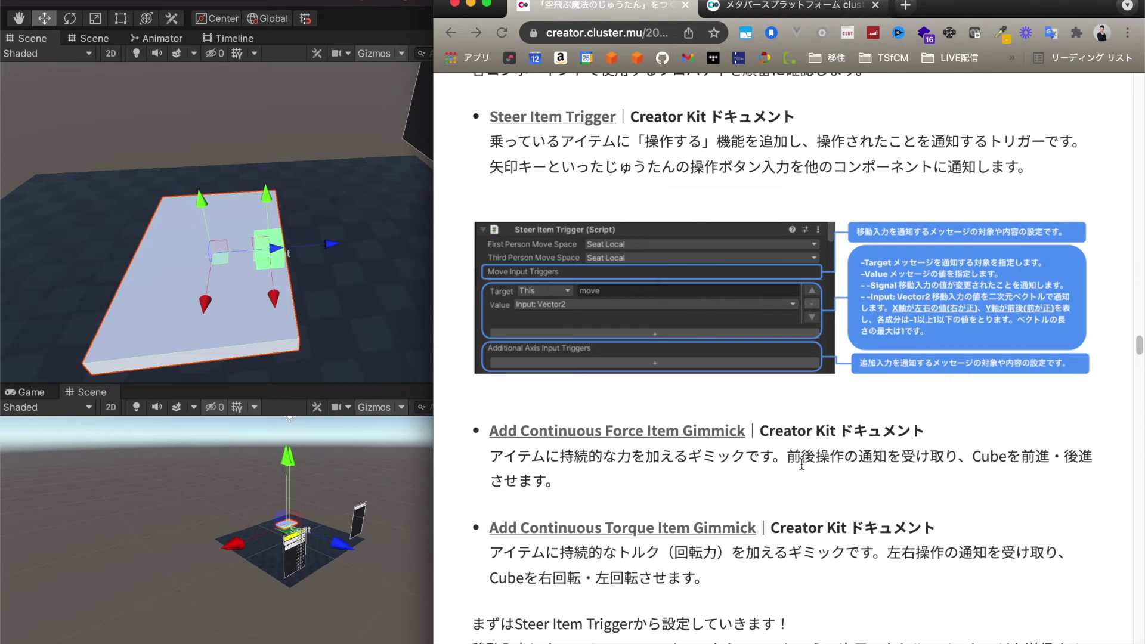
left_click_drag(972, 456, 1096, 471)
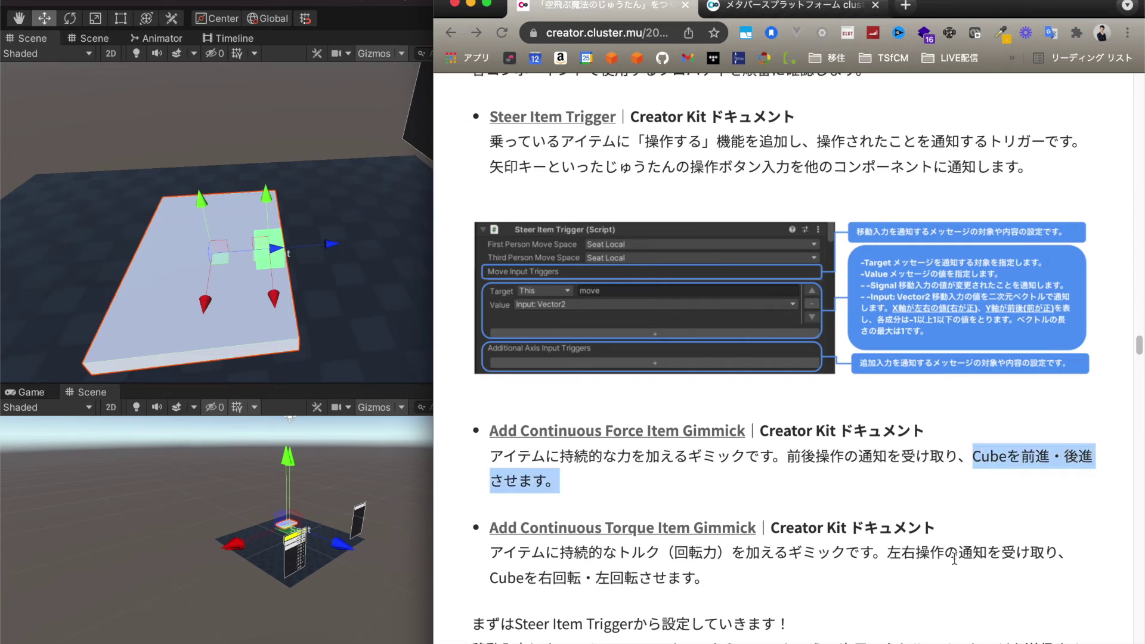
left_click_drag(904, 552, 919, 584)
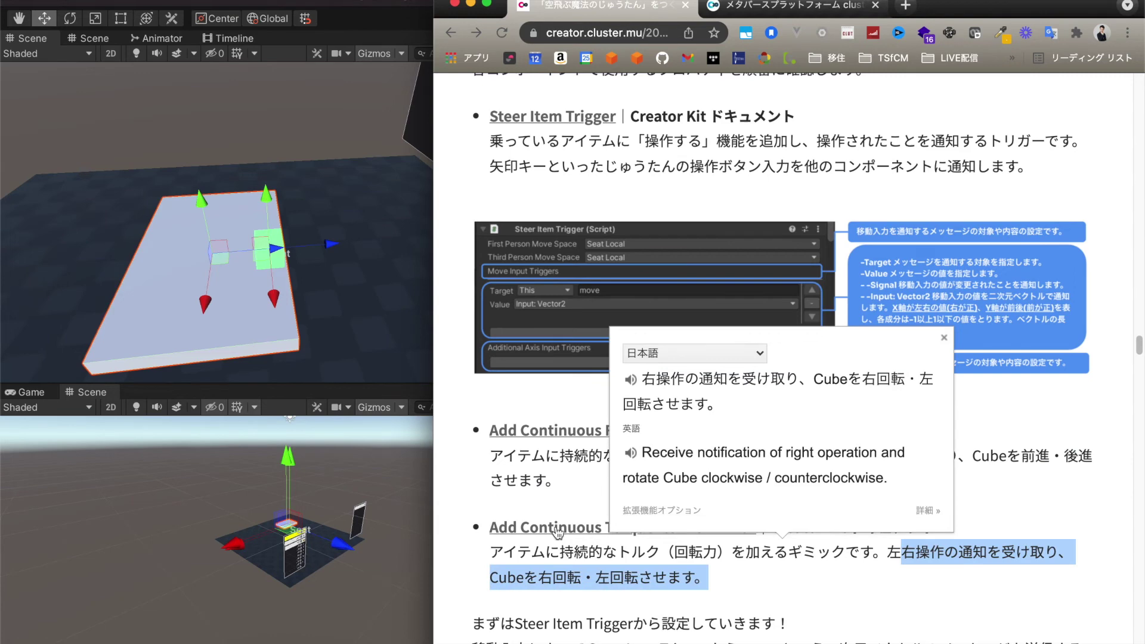
left_click(501, 464)
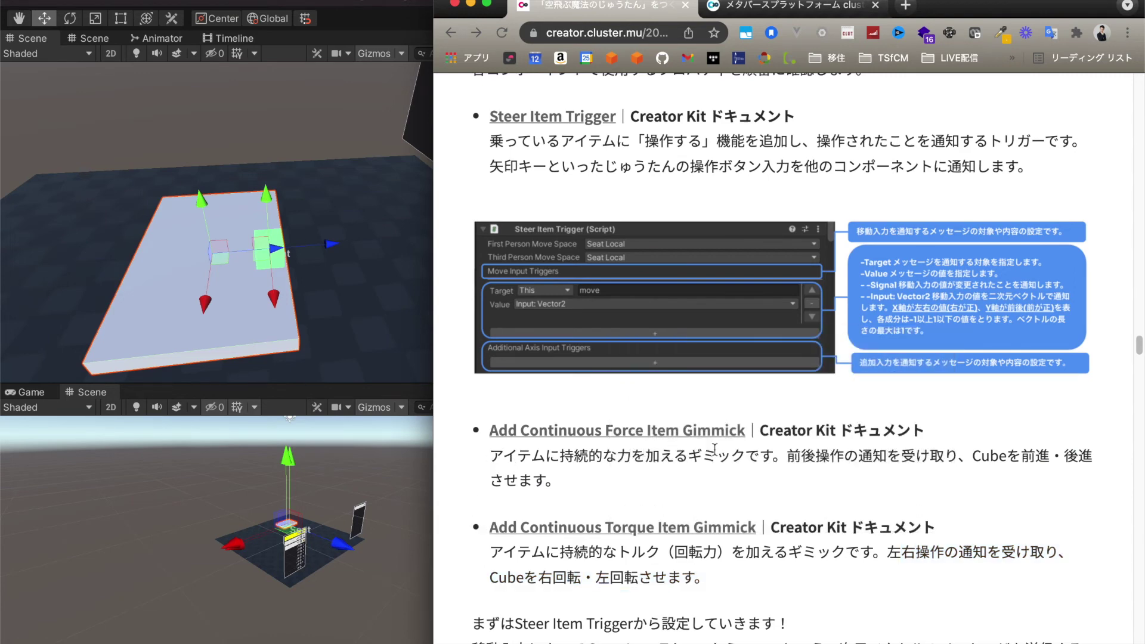
- Examine the guide's trigger and gimmick settings for horizontal movement and for rising and descending
scroll(699, 444, "down", 9)
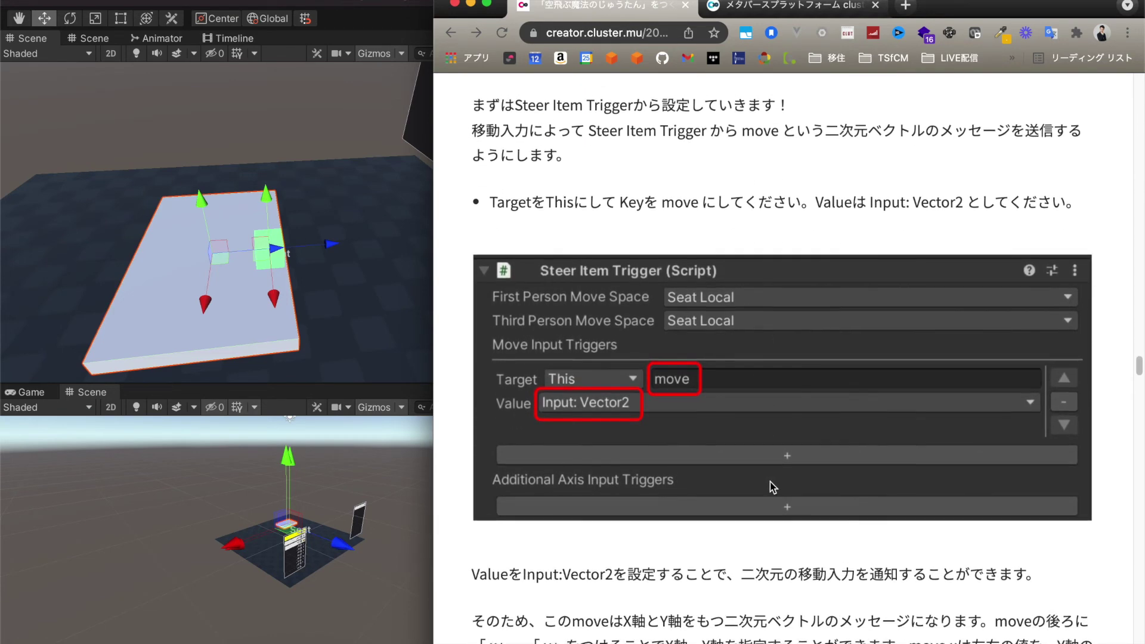
scroll(771, 482, "down", 3)
scroll(807, 469, "down", 10)
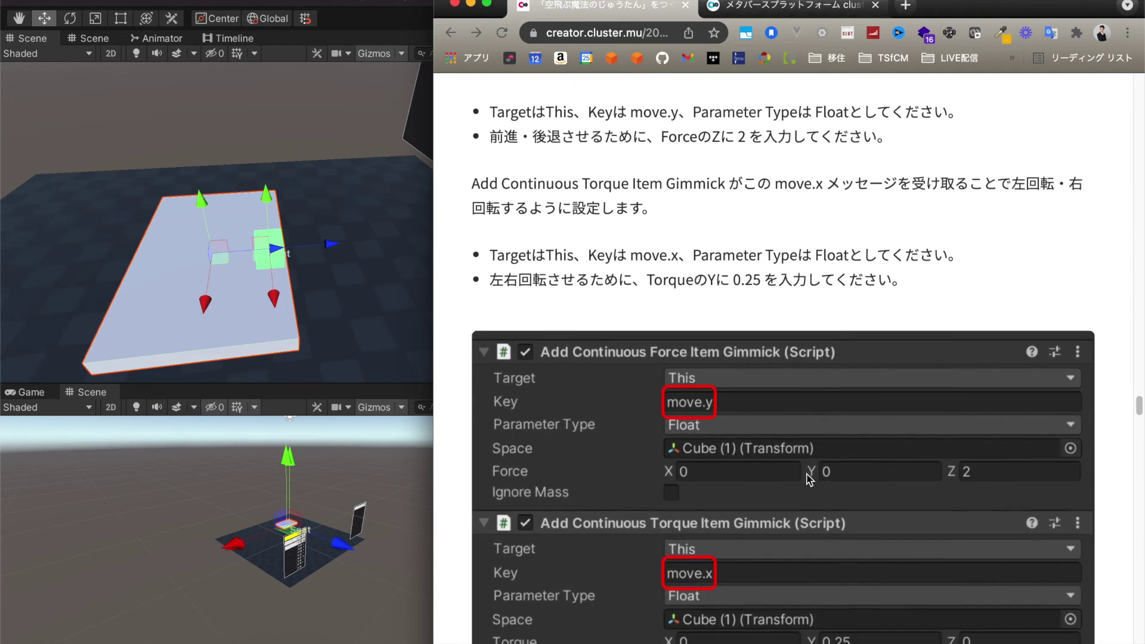
scroll(802, 477, "down", 8)
scroll(690, 482, "down", 8)
scroll(692, 481, "down", 5)
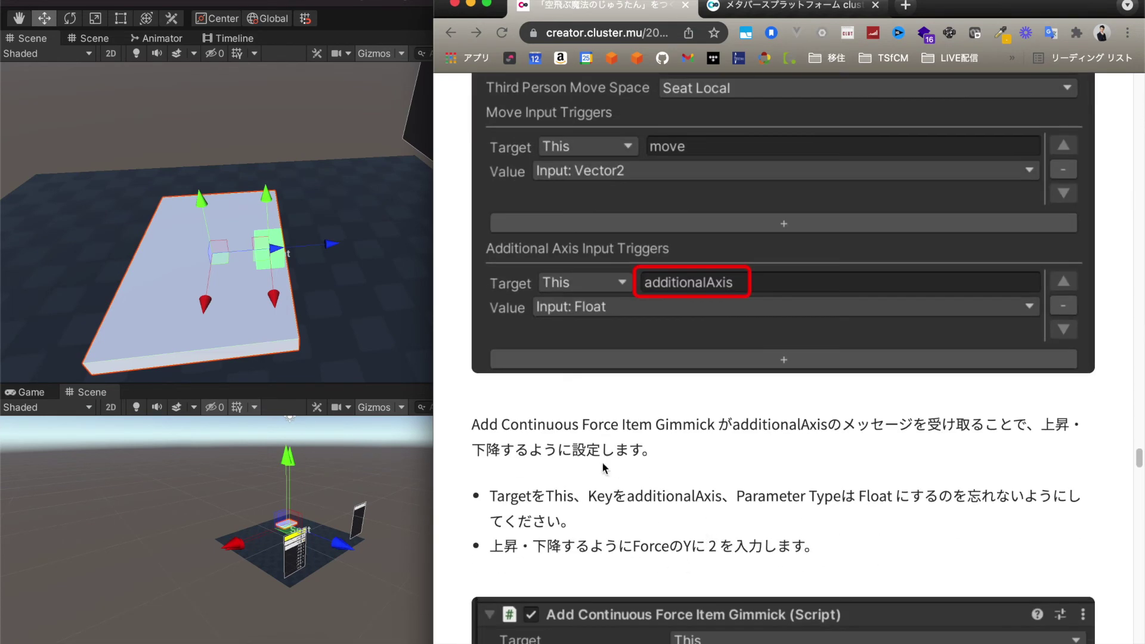
- Review the guide's Rigidbody rotation constraints and its closing summary of the flying carpet
scroll(800, 480, "down", 15)
scroll(768, 538, "down", 3)
scroll(944, 461, "down", 9)
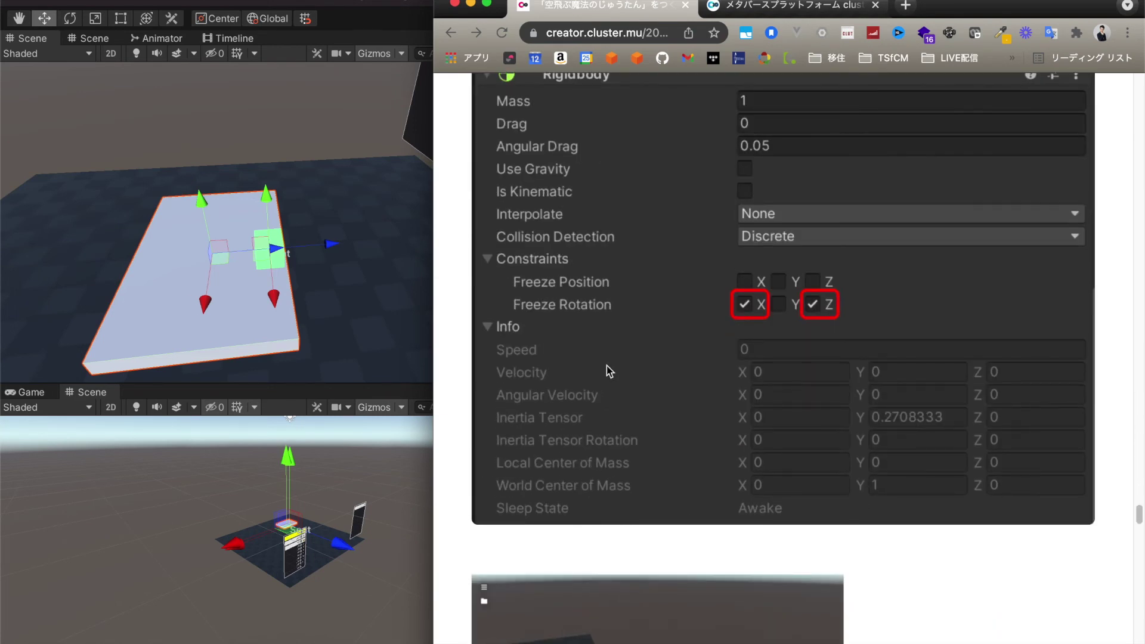
scroll(591, 393, "down", 11)
scroll(752, 260, "up", 10)
scroll(884, 409, "down", 7)
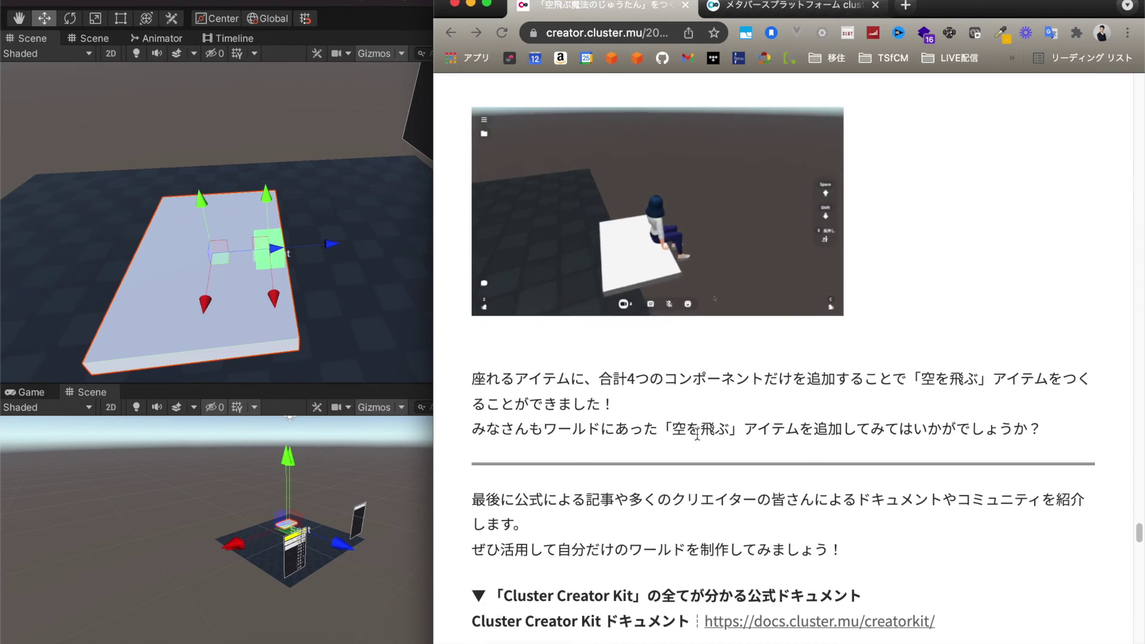